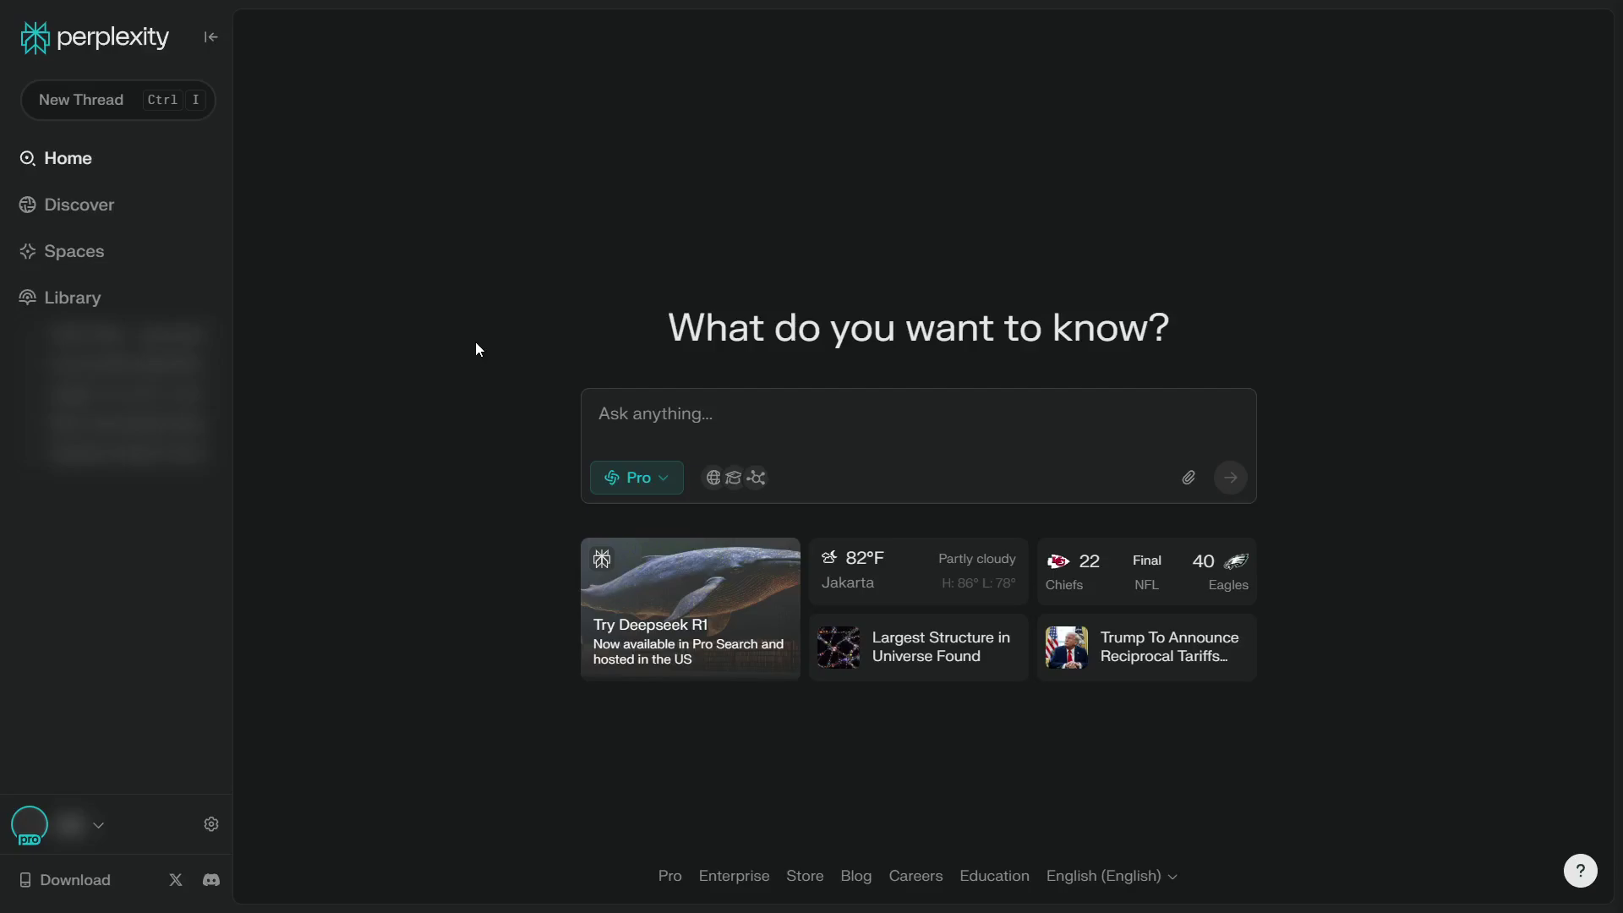
# Step: Ask Perplexity 'What is the latest iPhone models' and get the iPhone 16 series answer
pyautogui.click(665, 424)
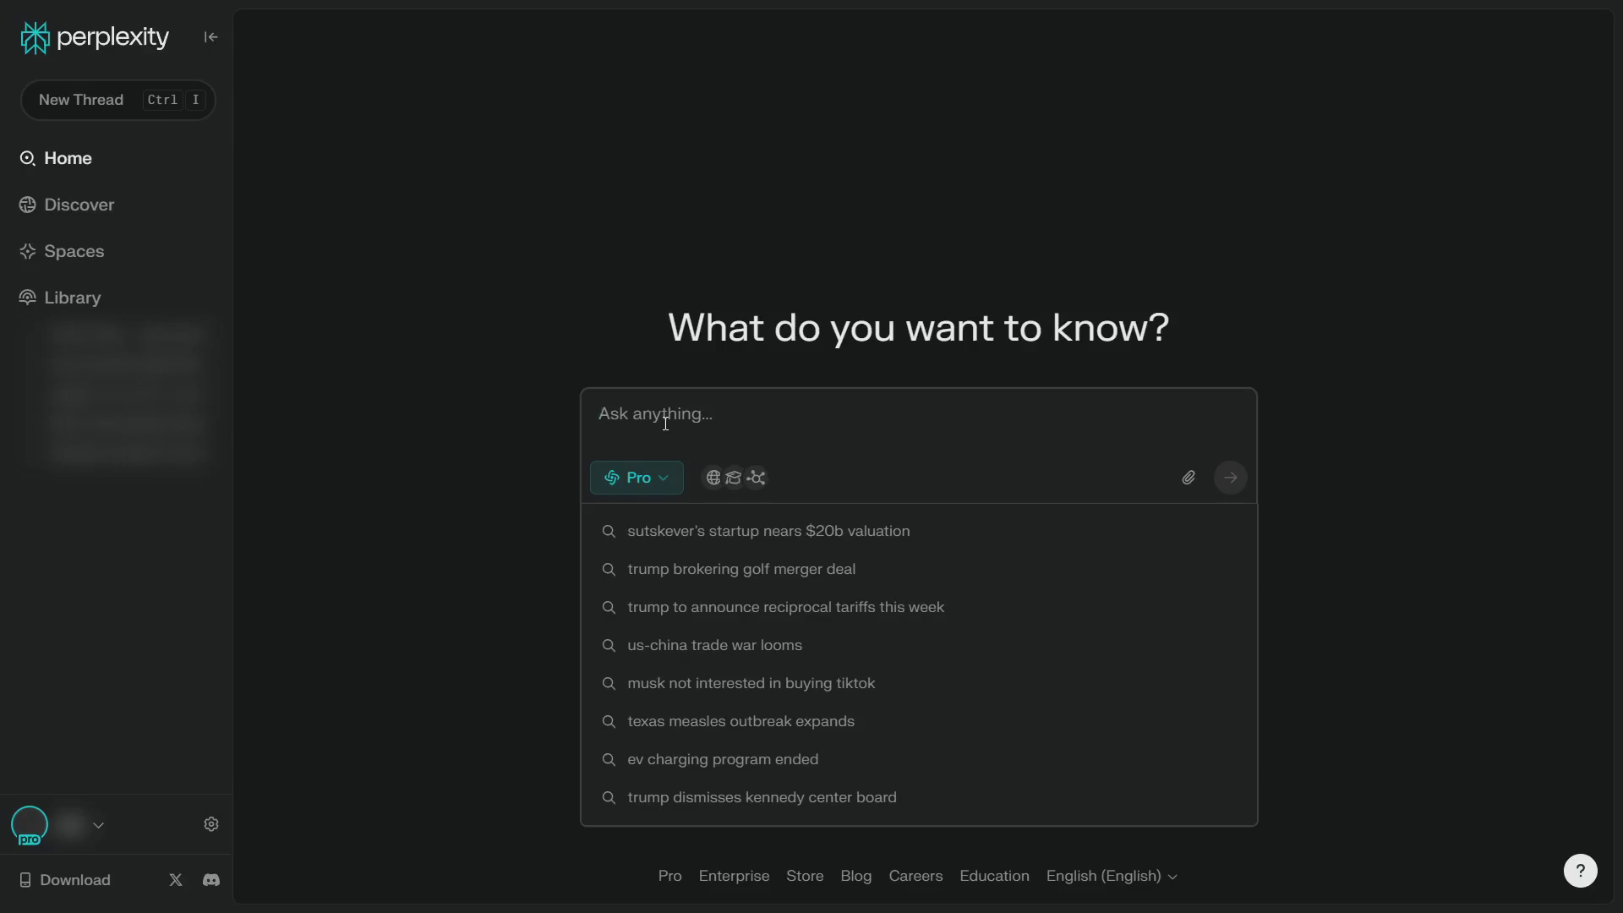
pyautogui.write('What is t')
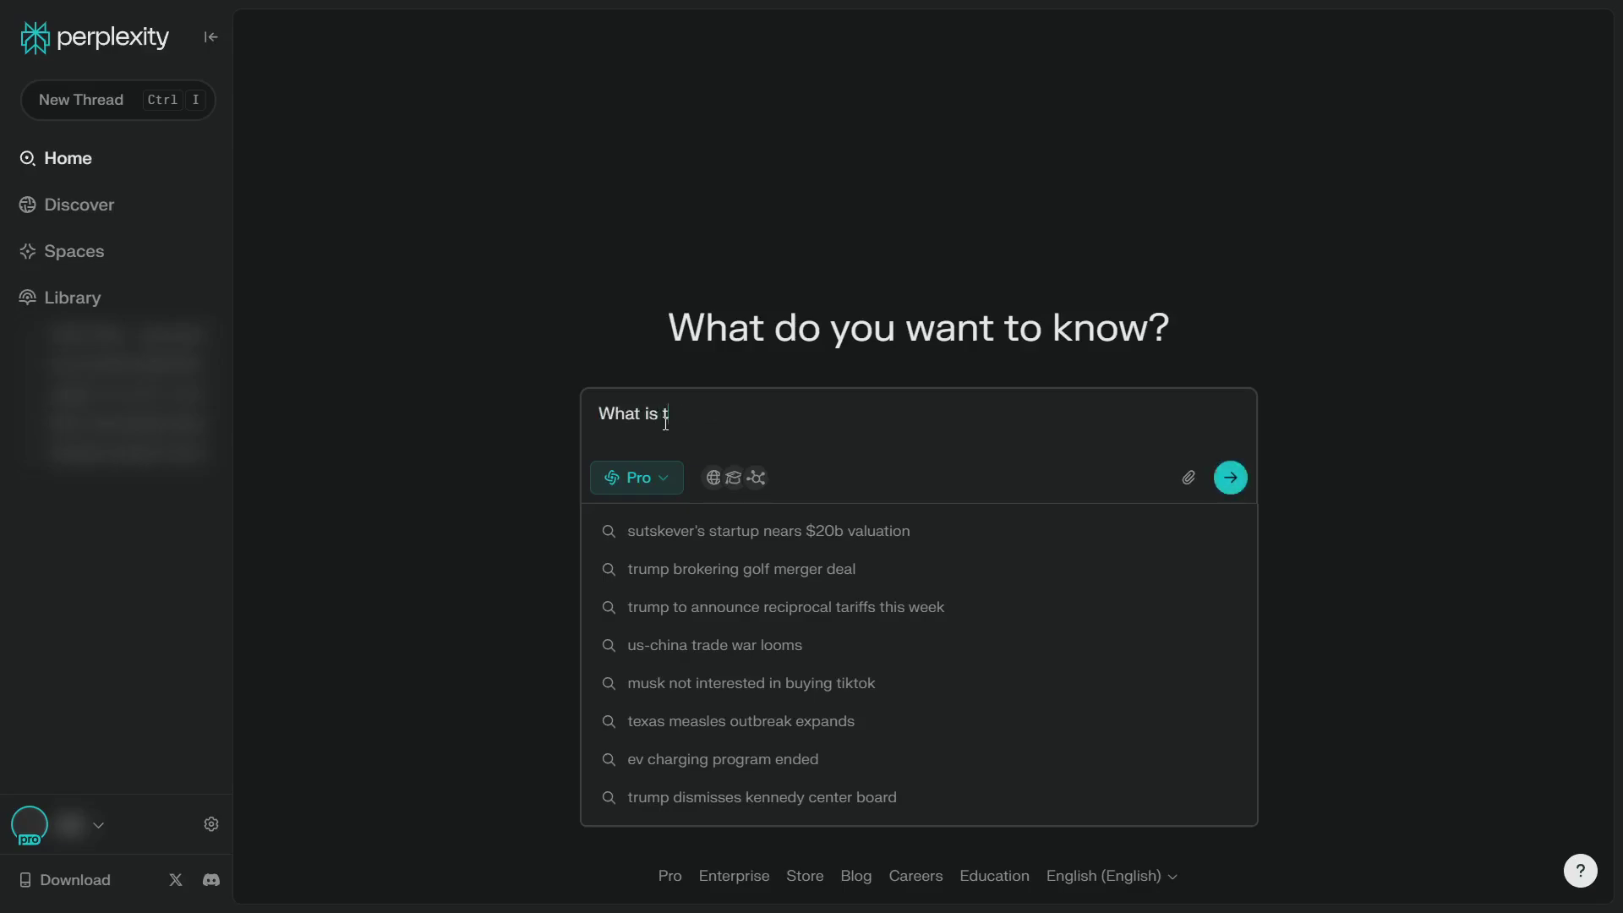
pyautogui.write('he latest iPhone models')
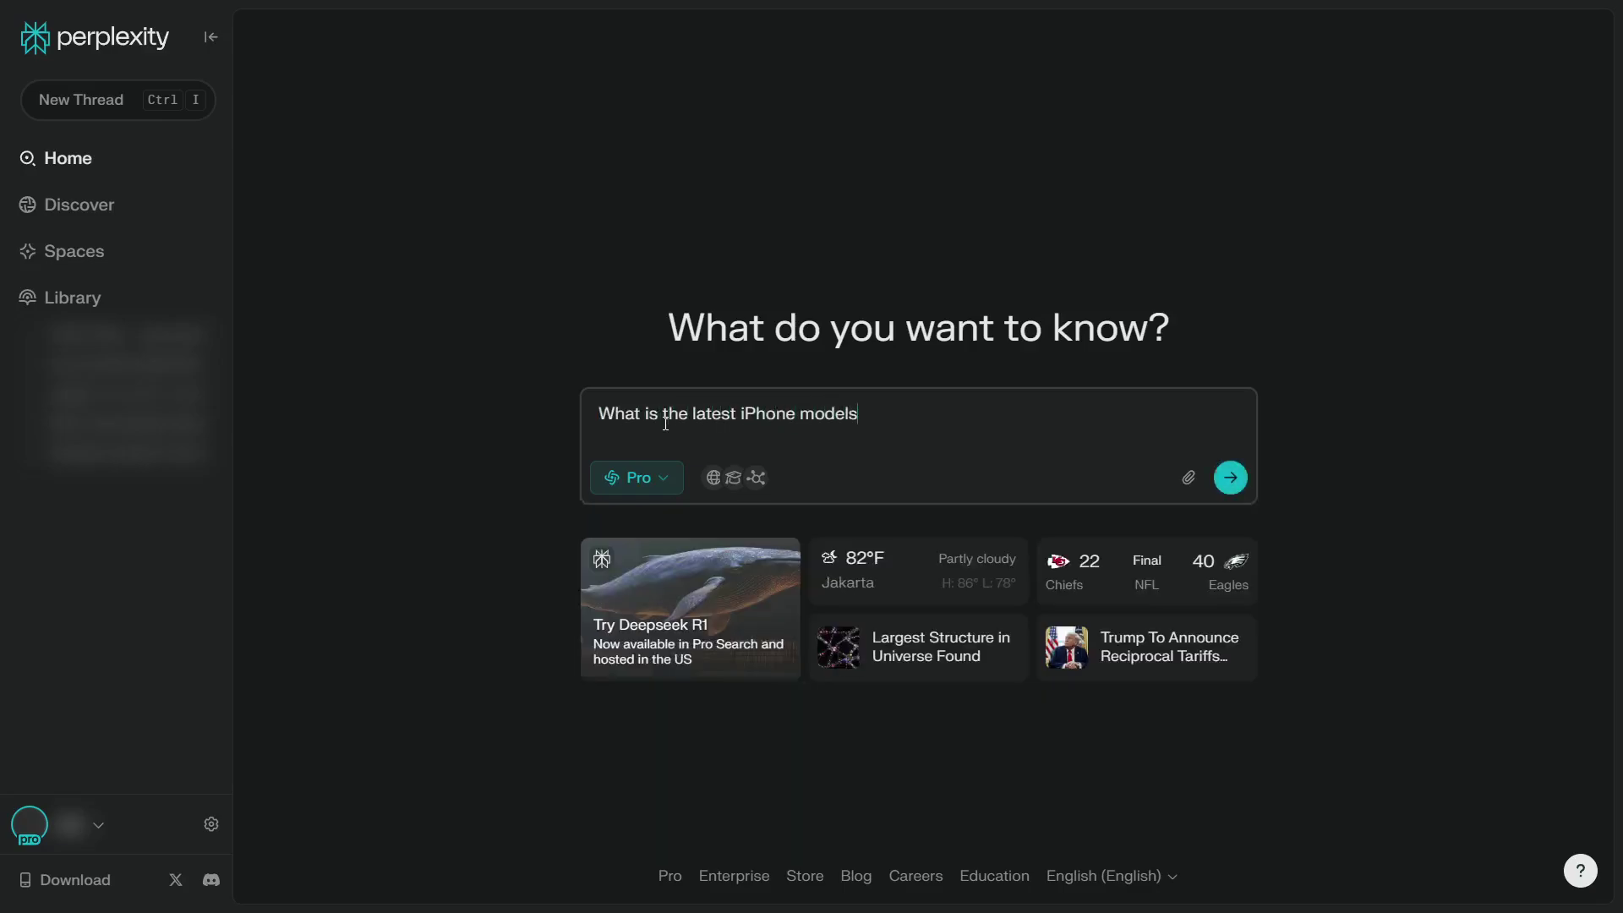
pyautogui.press('Return')
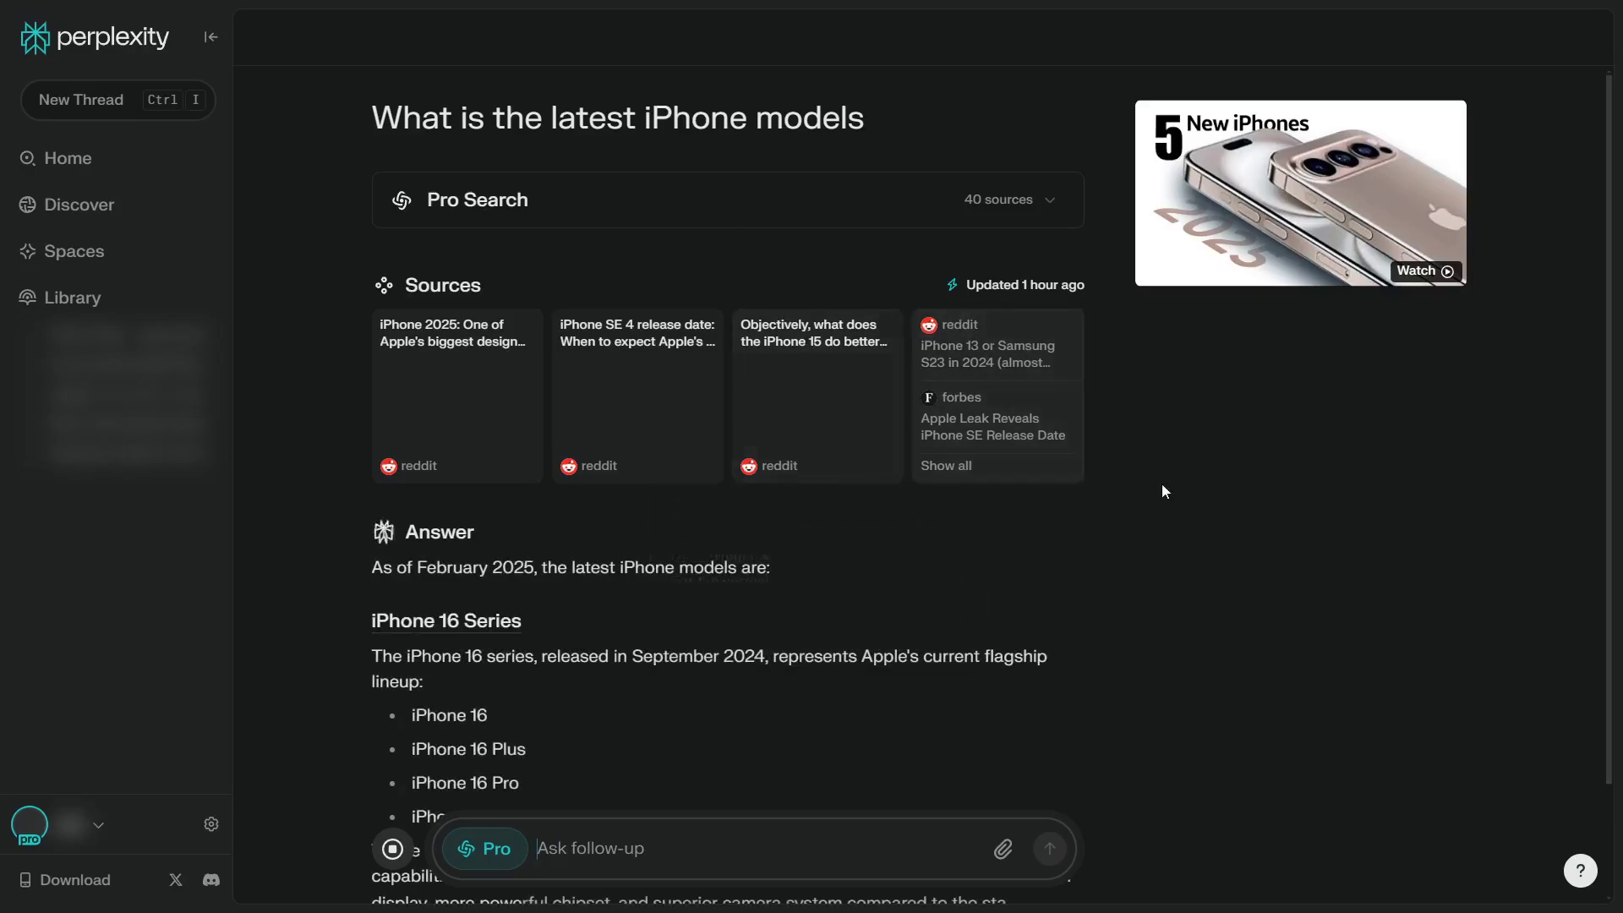
pyautogui.scroll(-3, 980, 465)
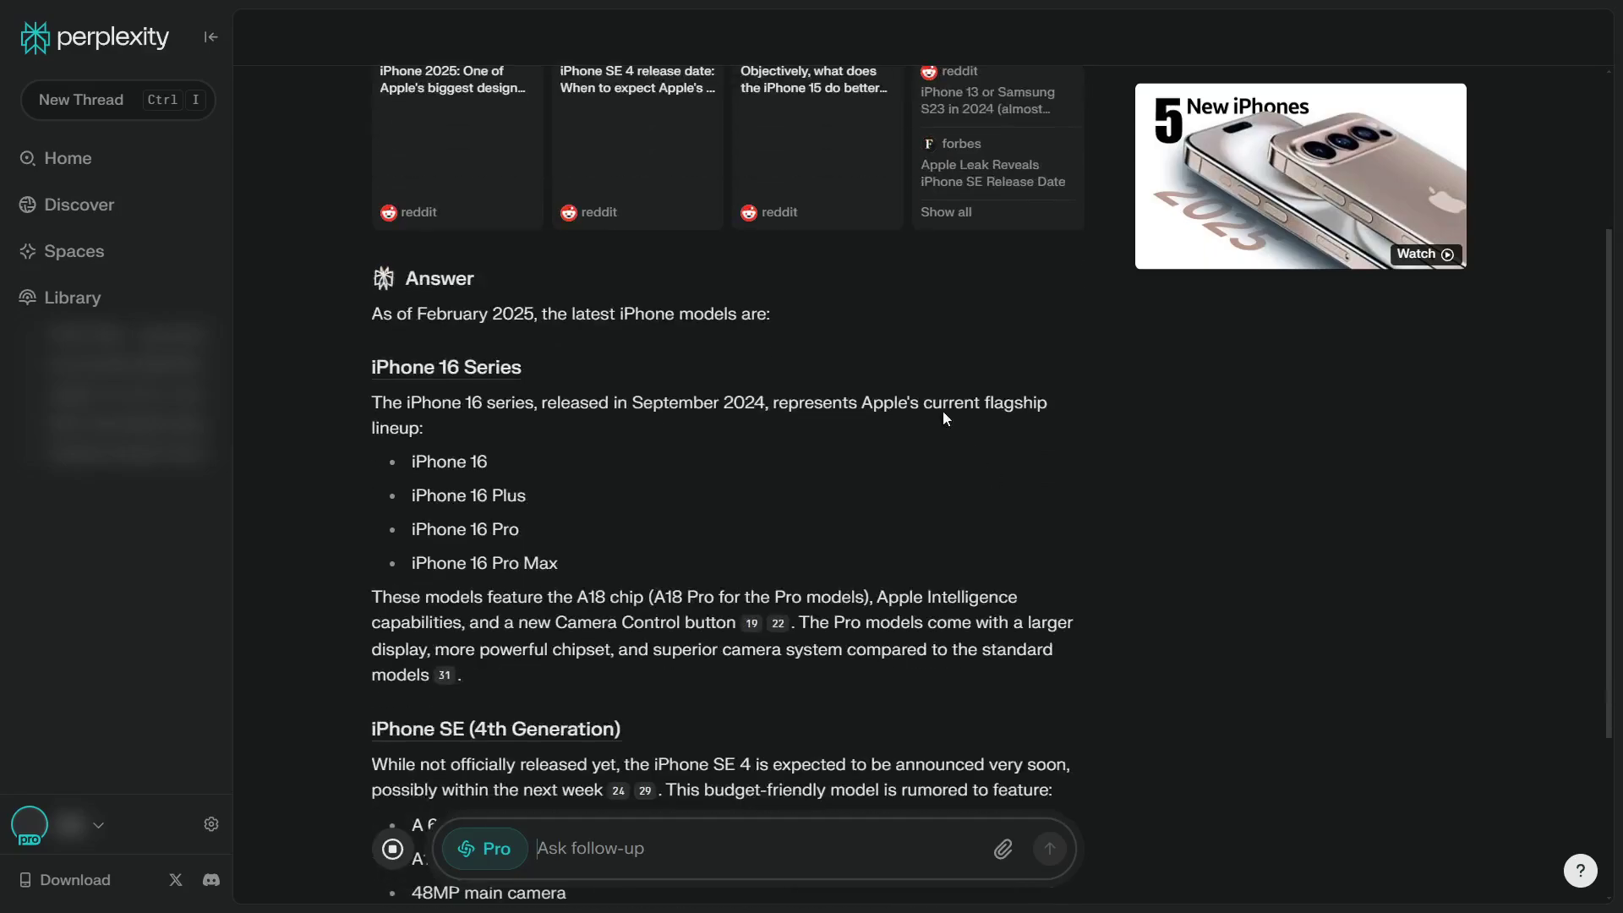
pyautogui.scroll(-2, 955, 435)
pyautogui.scroll(-2, 896, 380)
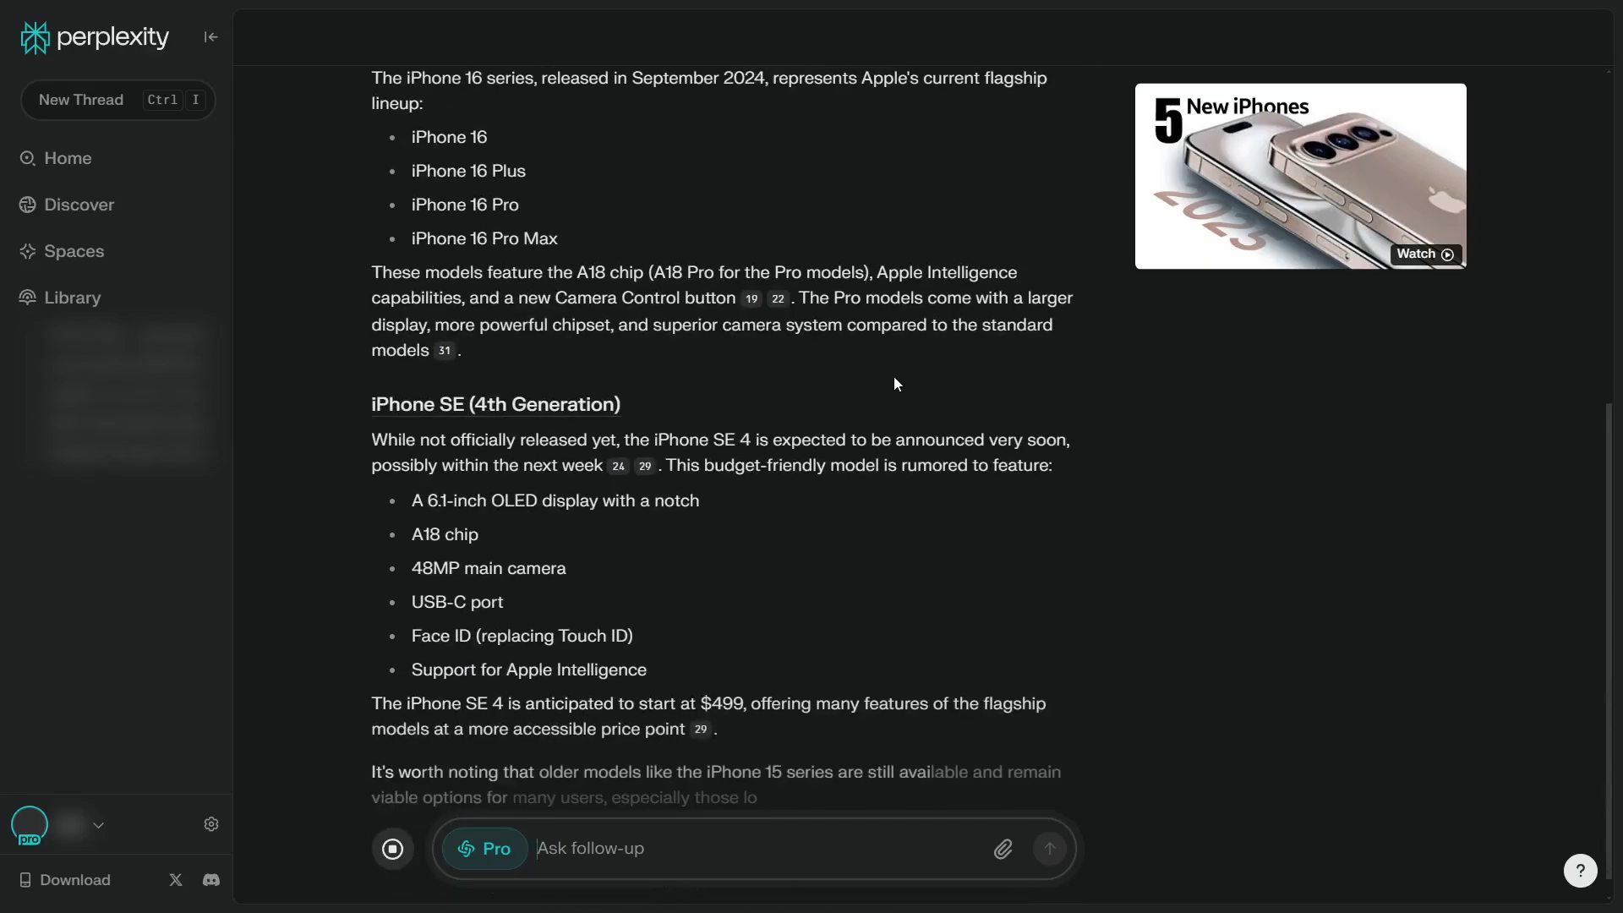
pyautogui.scroll(-2, 890, 359)
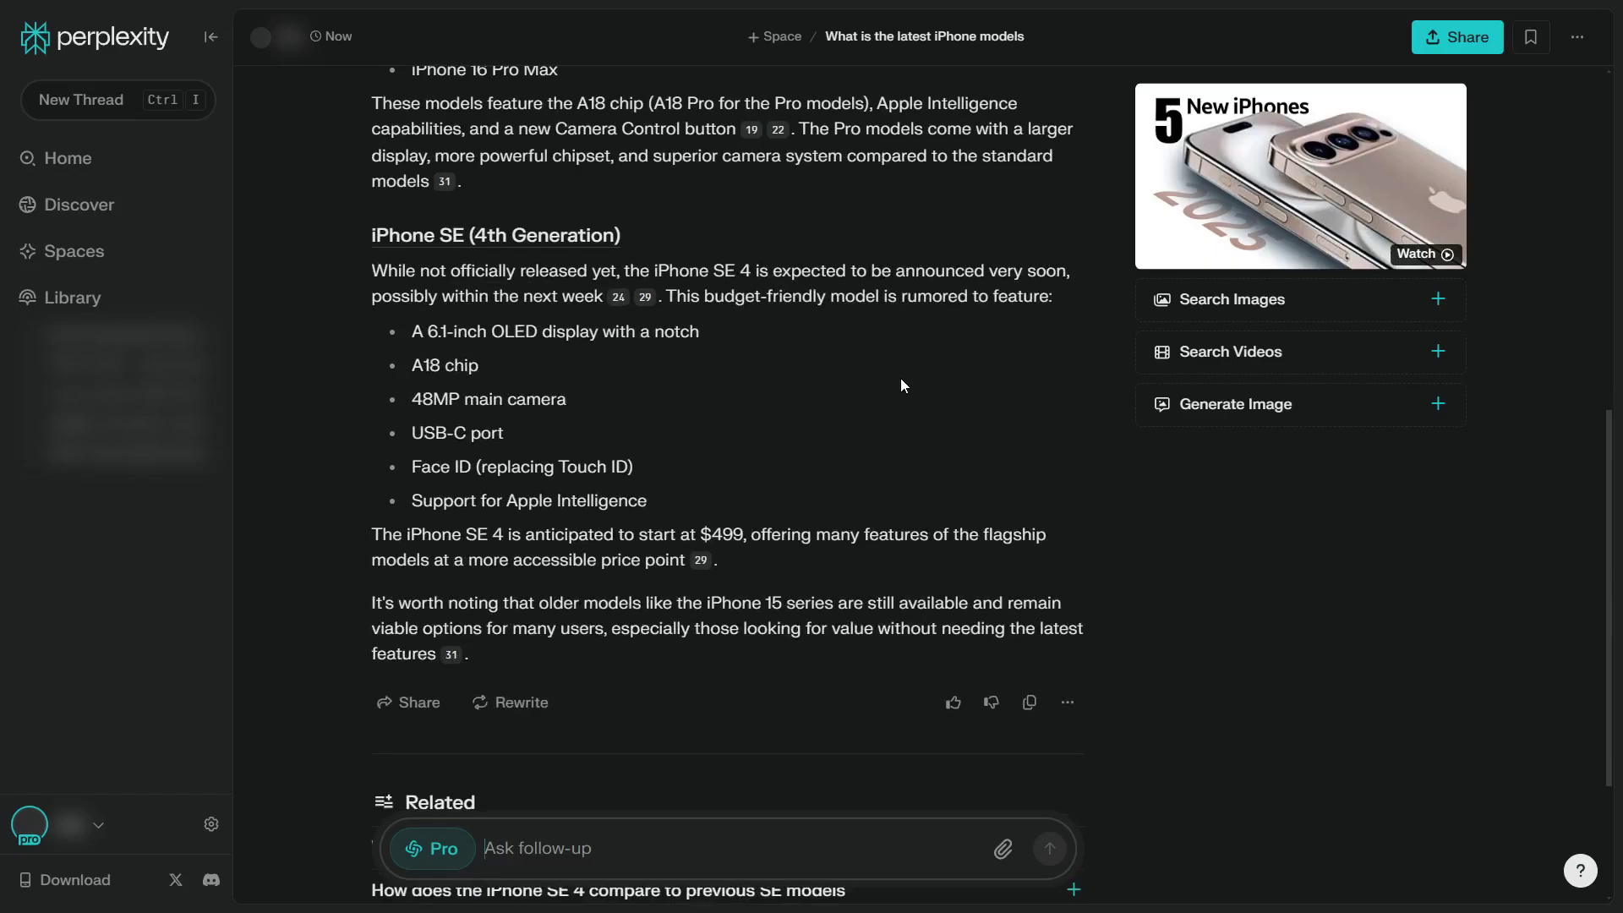
pyautogui.scroll(-2, 901, 389)
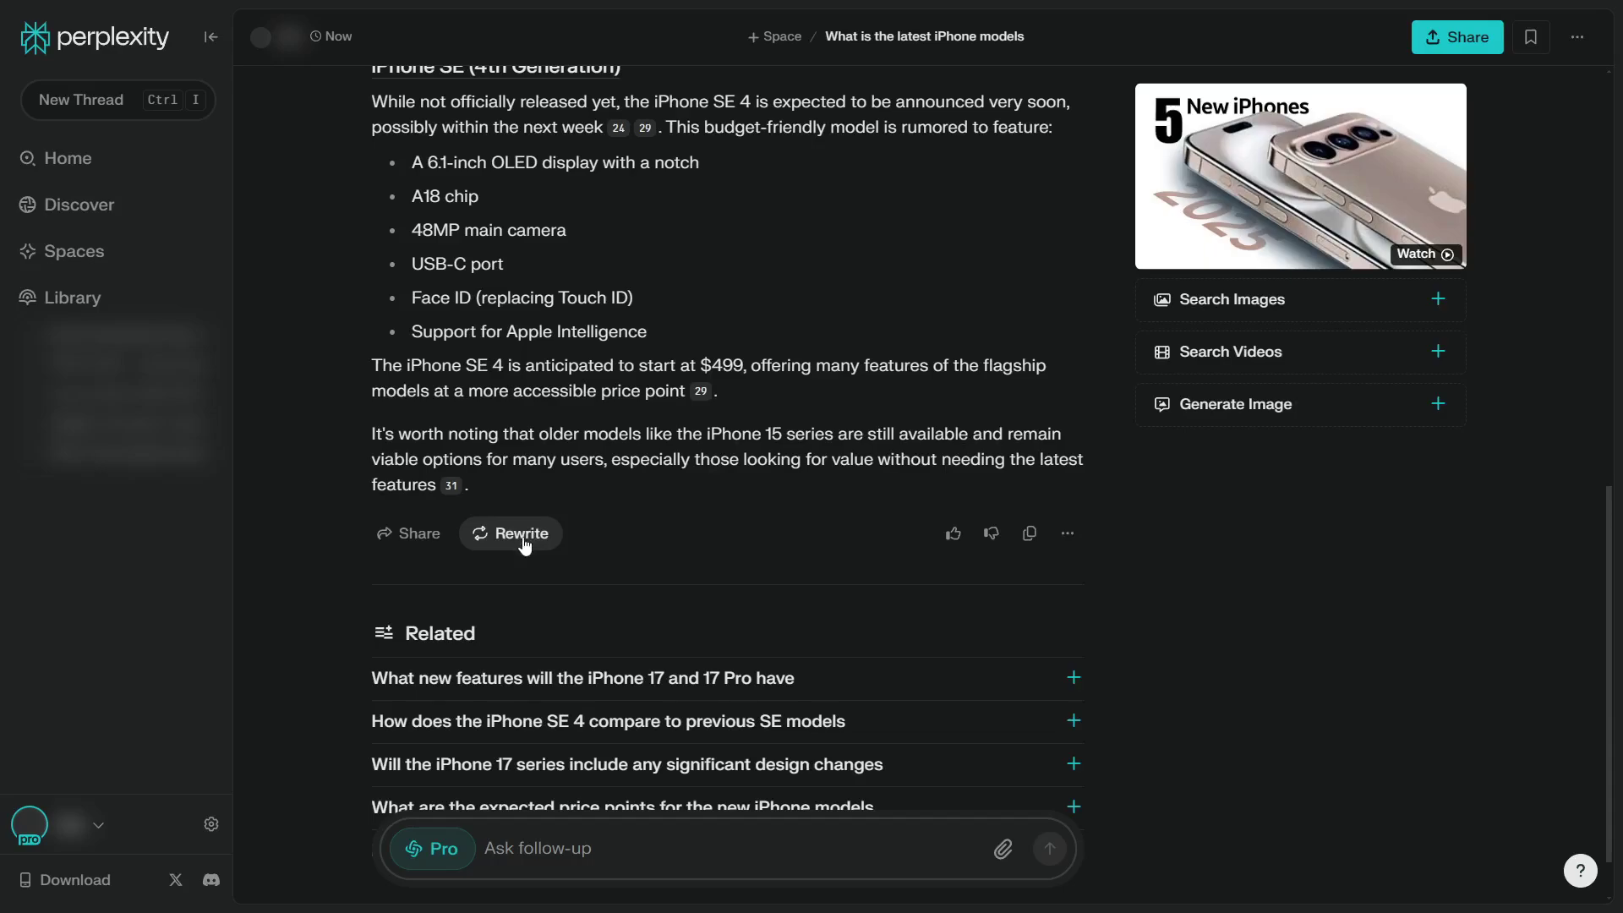
# Step: Rewrite the iPhone answer using Claude 3.5 Sonnet to get the iPhone 16 lineup from $799
pyautogui.click(752, 489)
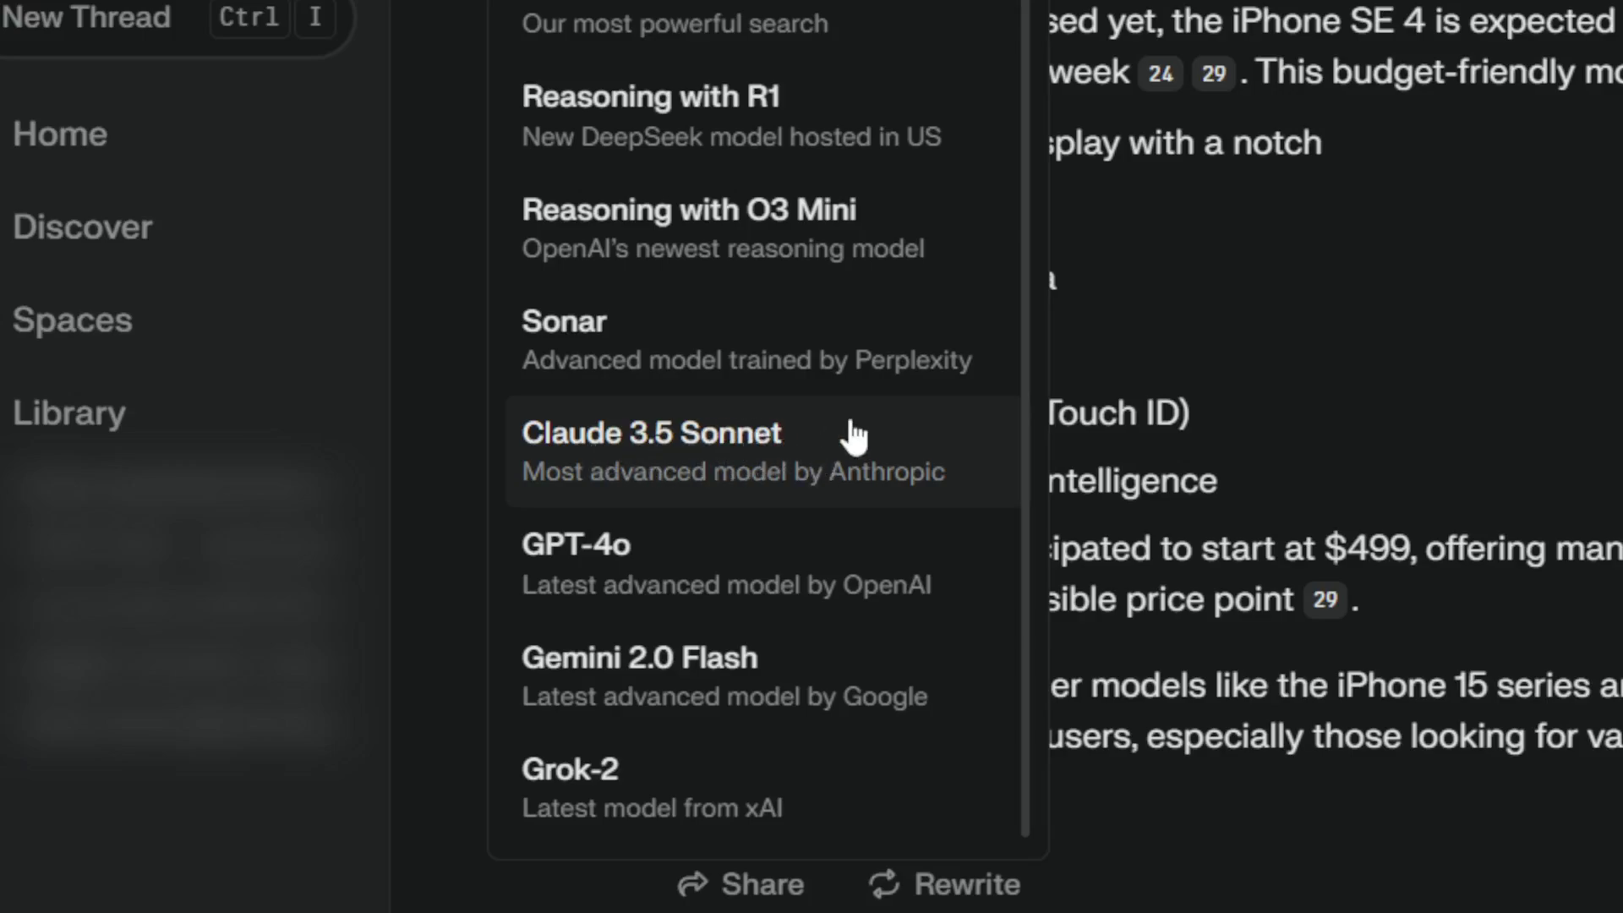
pyautogui.click(879, 439)
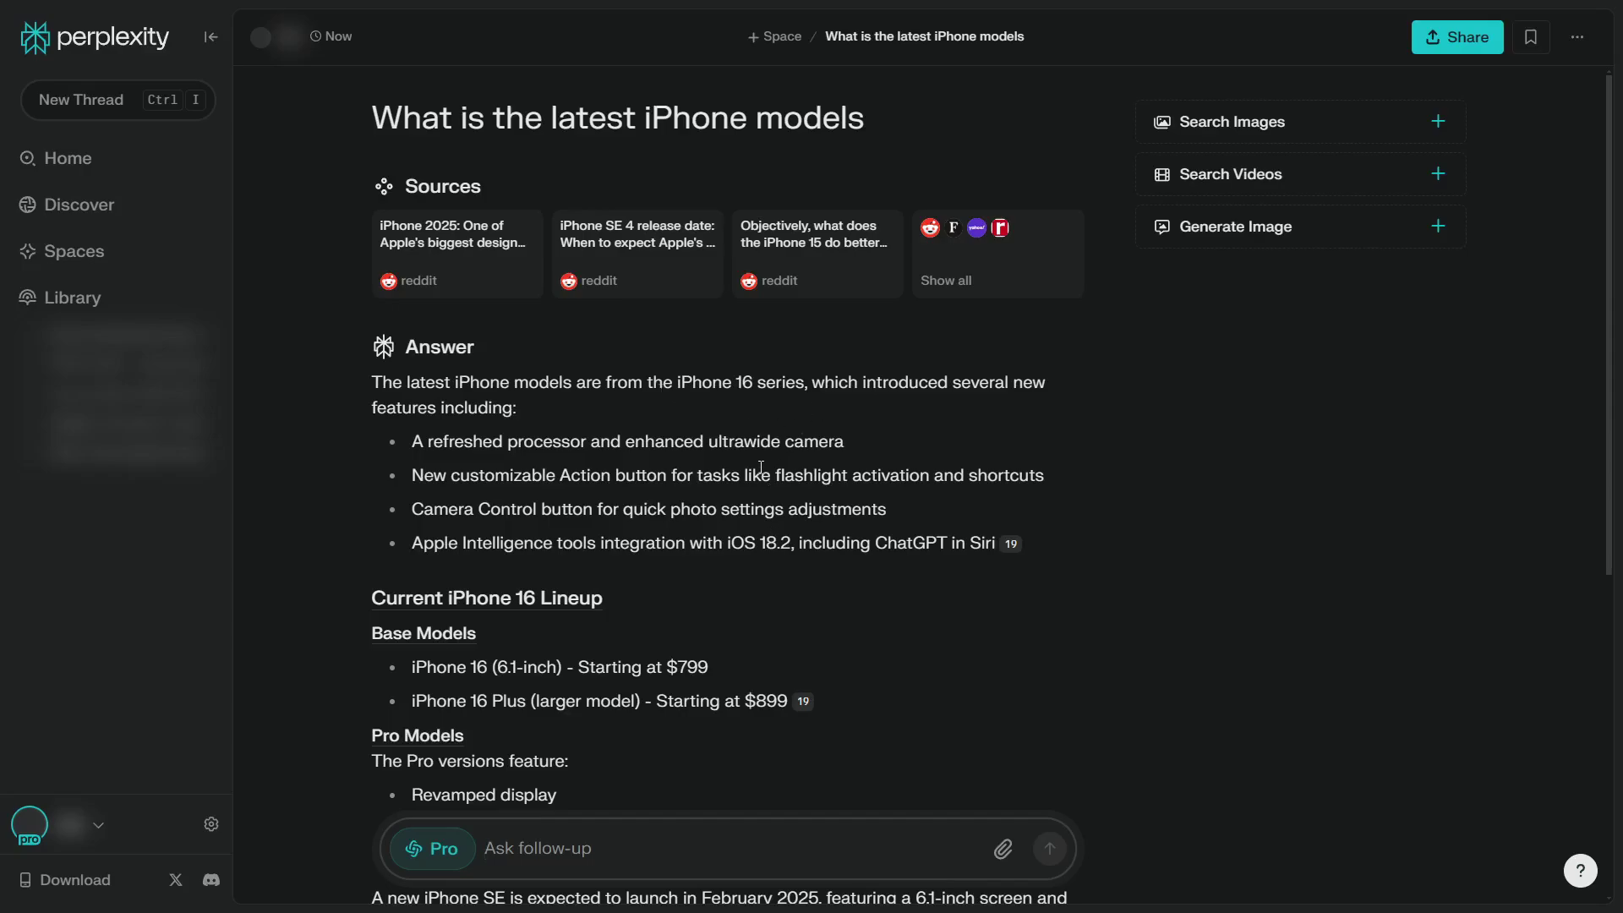
pyautogui.scroll(-6, 758, 460)
pyautogui.moveTo(1074, 466)
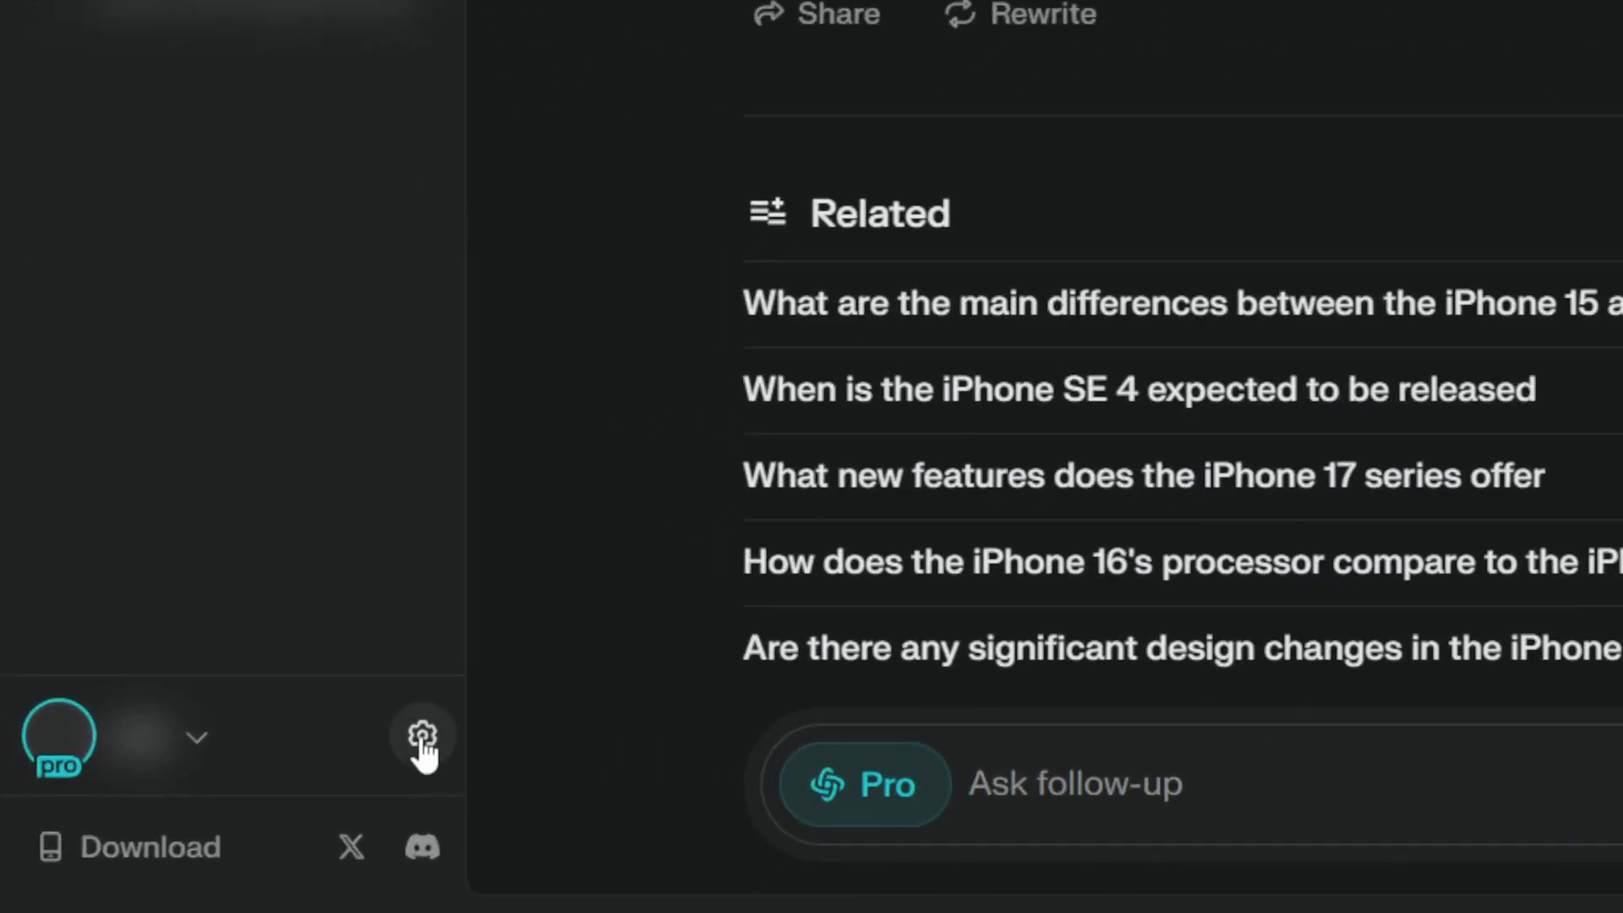
# Step: Change the default AI Model setting from Auto to Claude 3.5 Sonnet
pyautogui.click(423, 737)
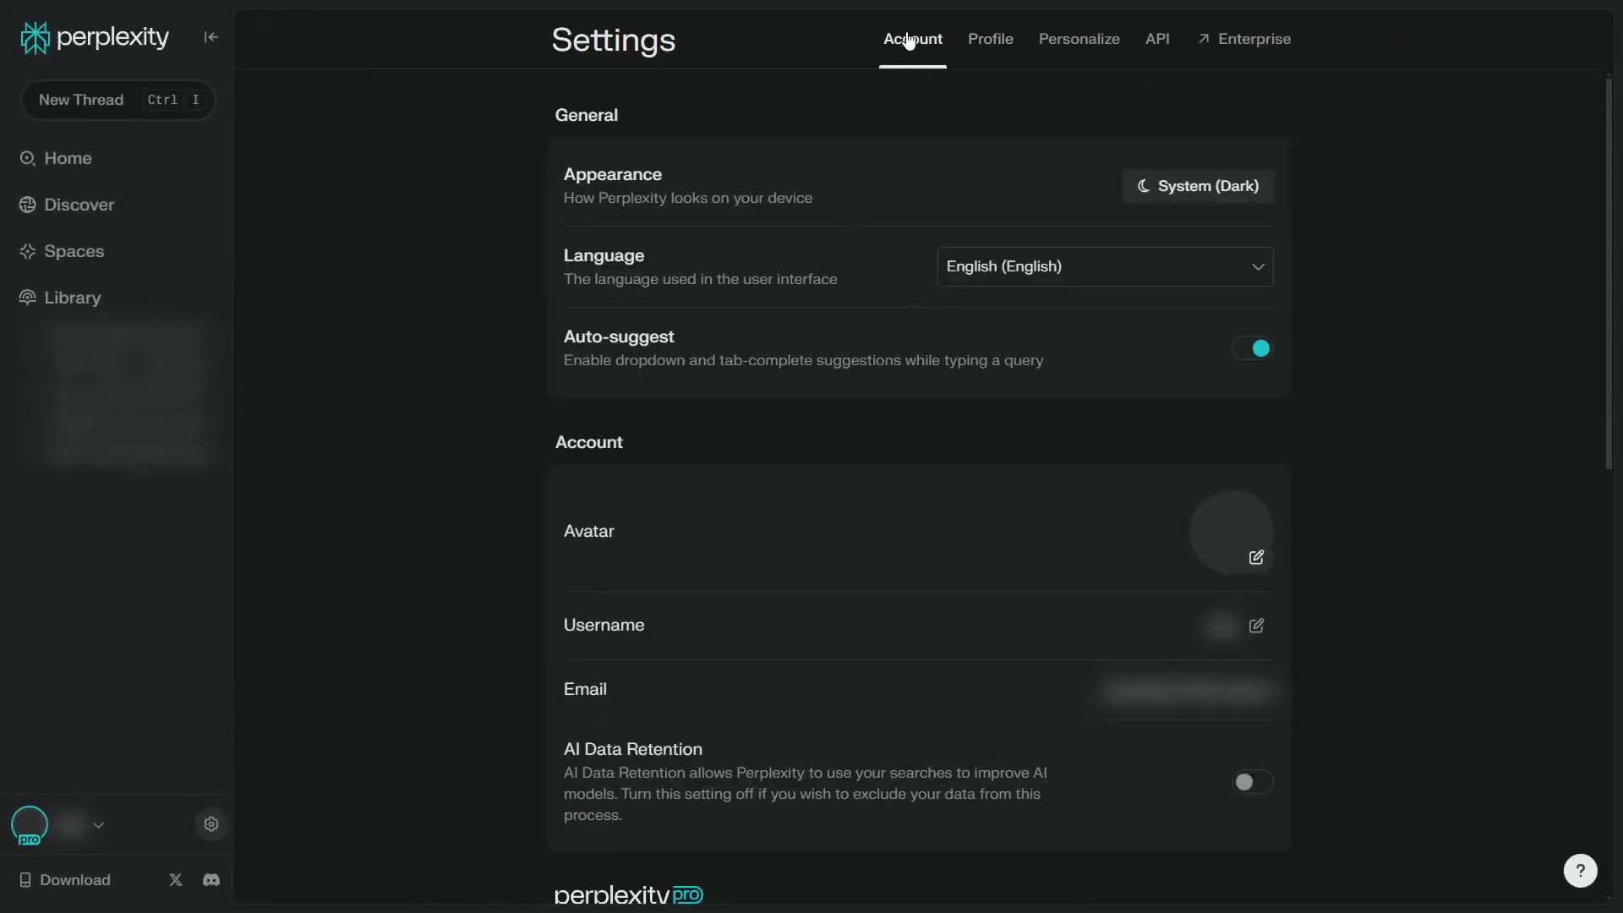
pyautogui.scroll(-7, 906, 274)
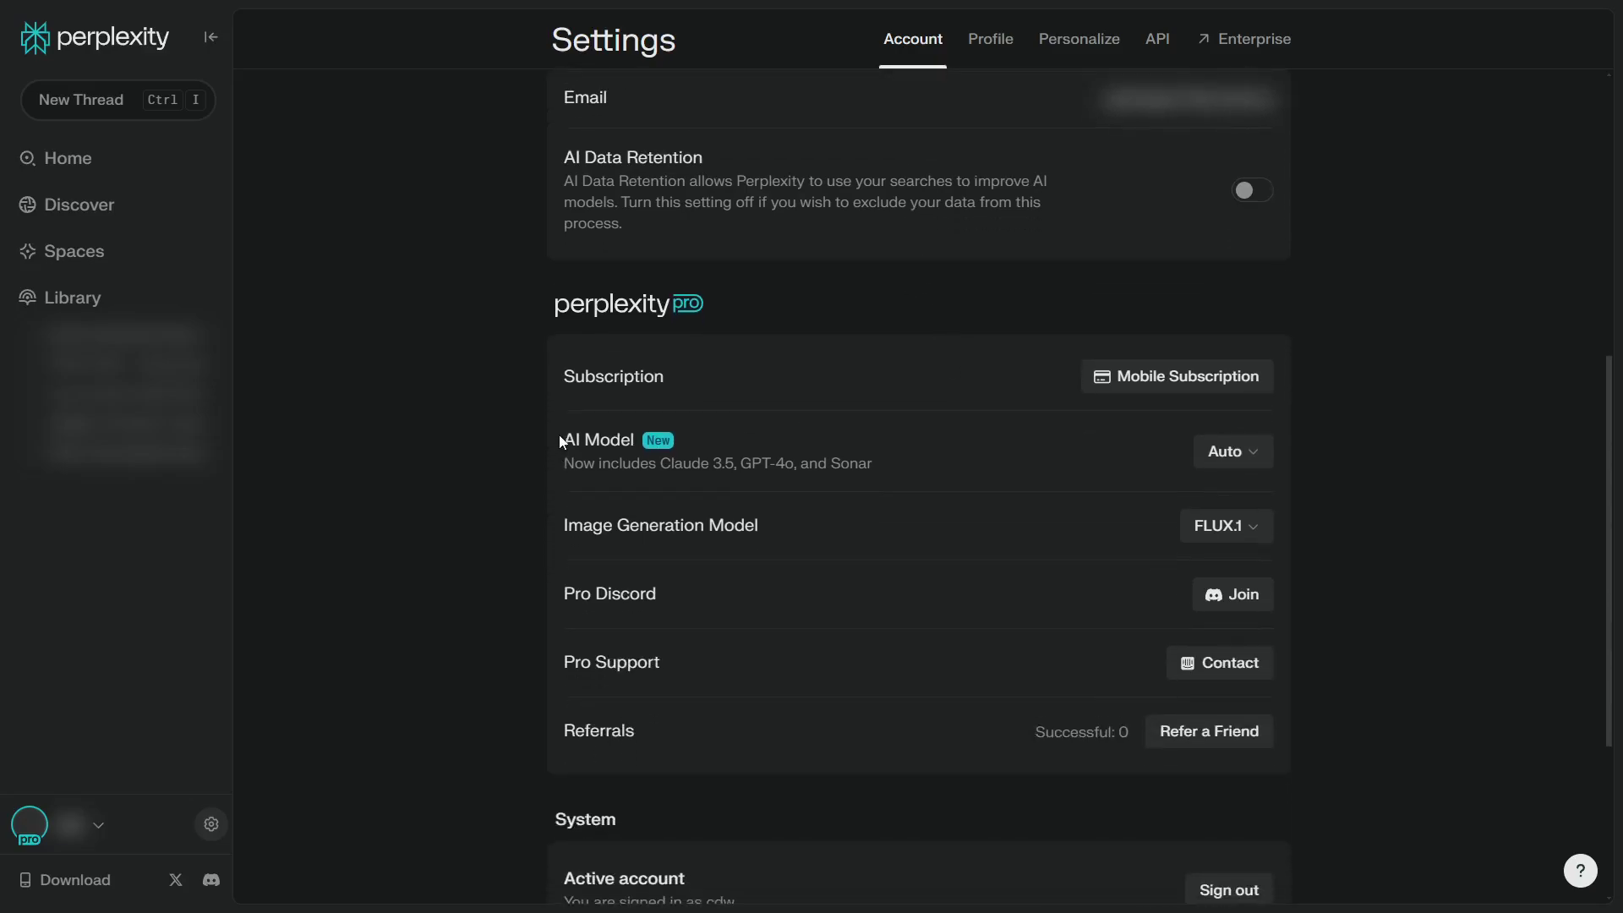
pyautogui.moveTo(559, 434); pyautogui.dragTo(728, 433)
pyautogui.click(781, 437)
pyautogui.click(1228, 456)
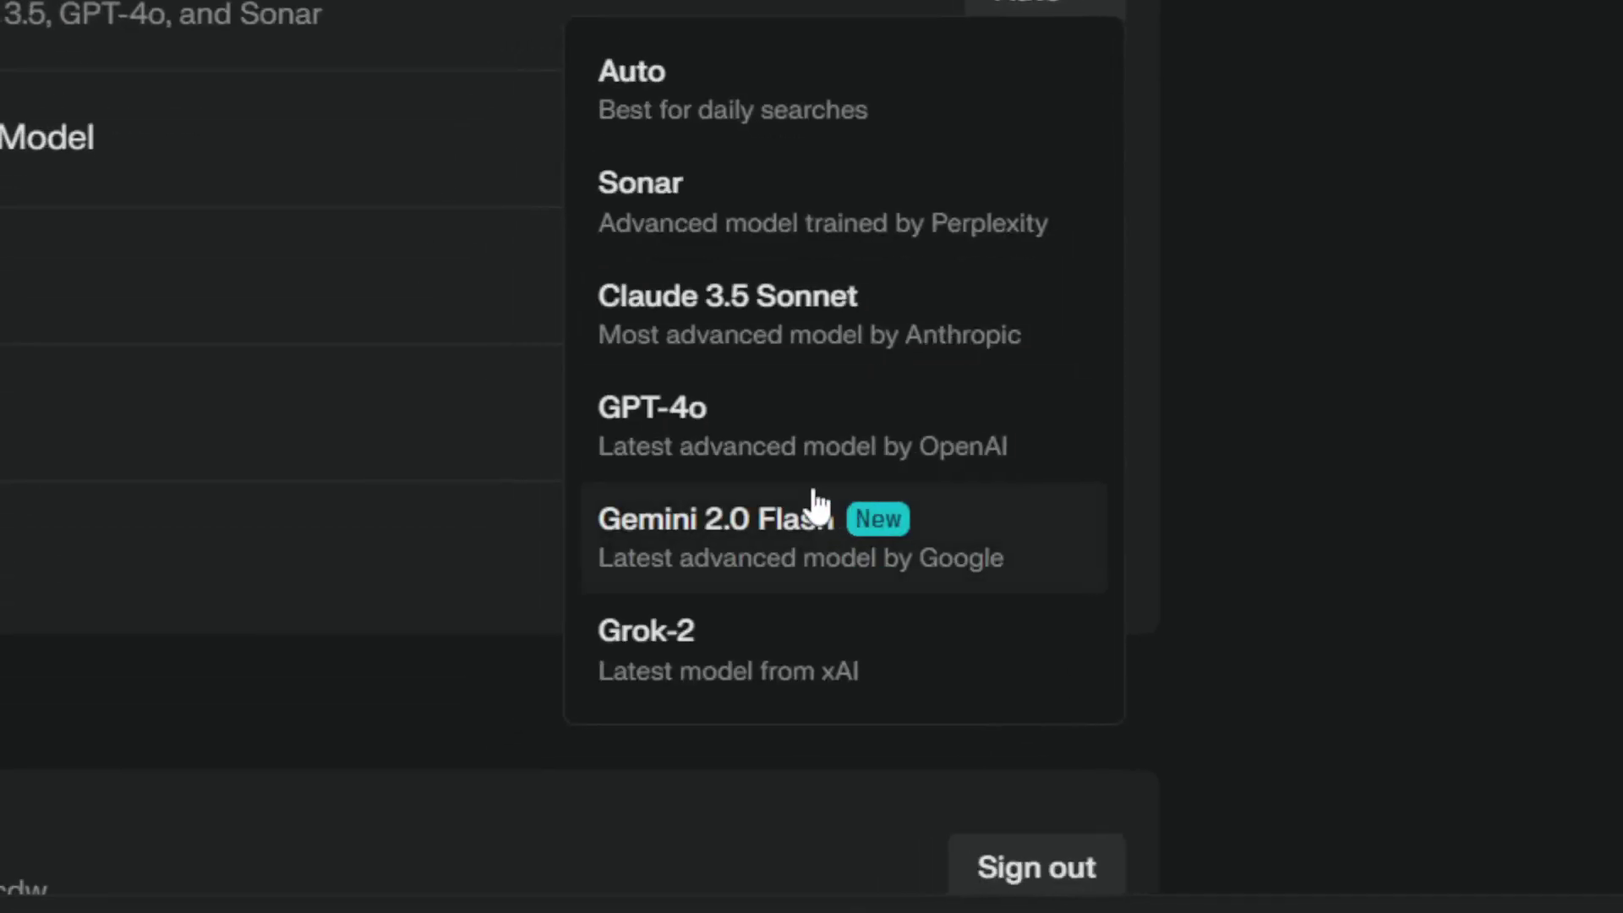
pyautogui.click(794, 321)
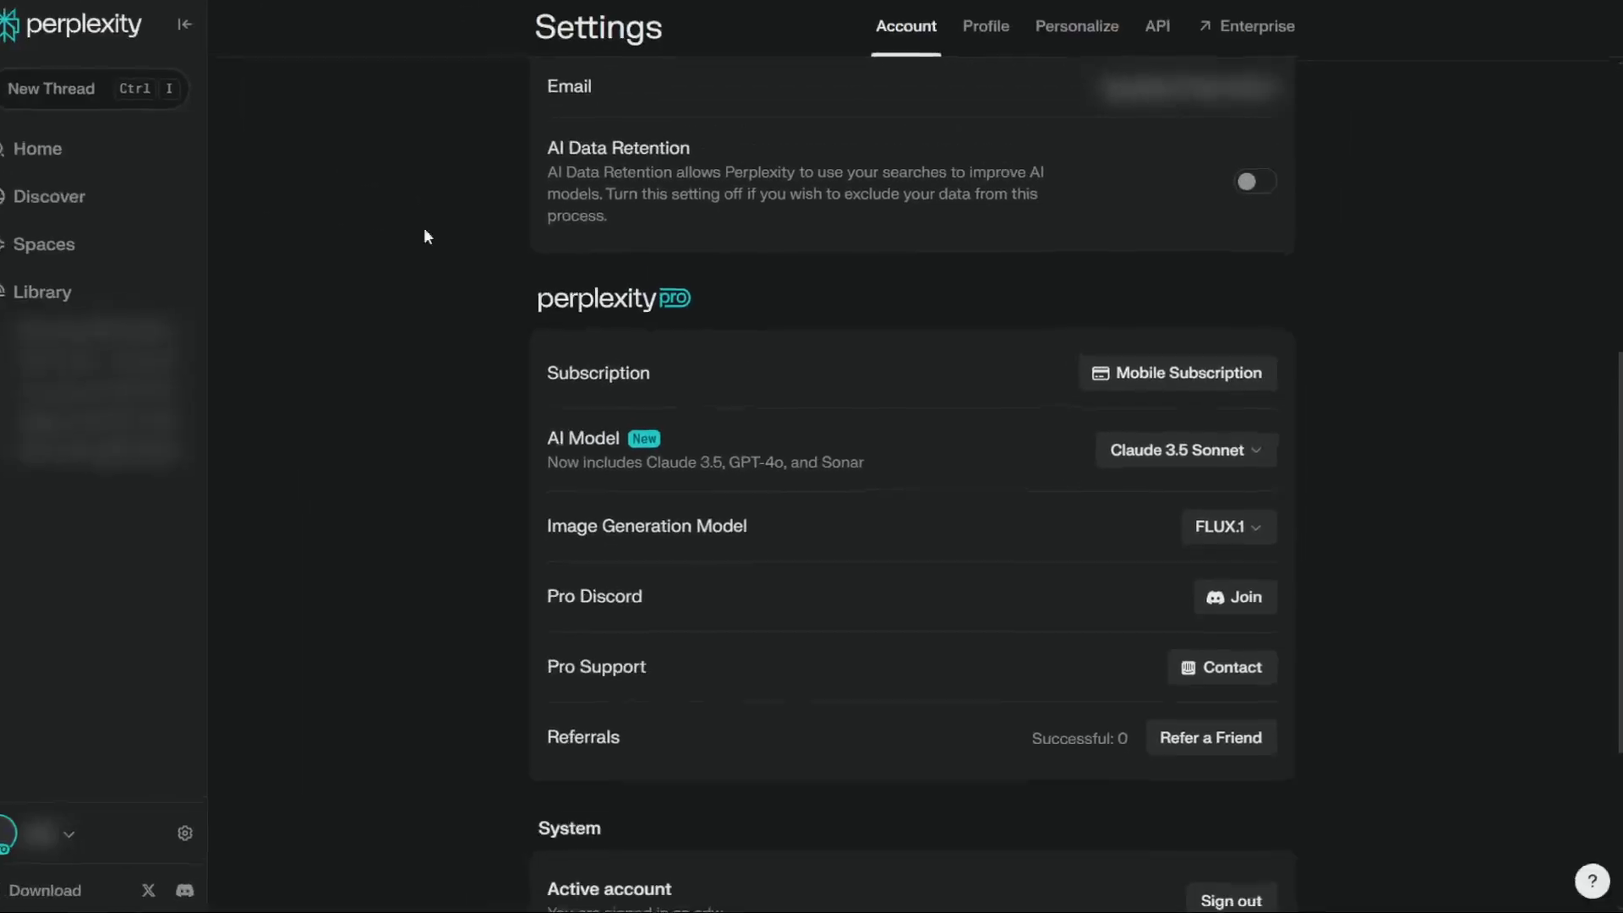
# Step: Ask 'Samsung new phones' in a new thread to get the Galaxy S25 lineup from $799 to $1,299
pyautogui.click(145, 98)
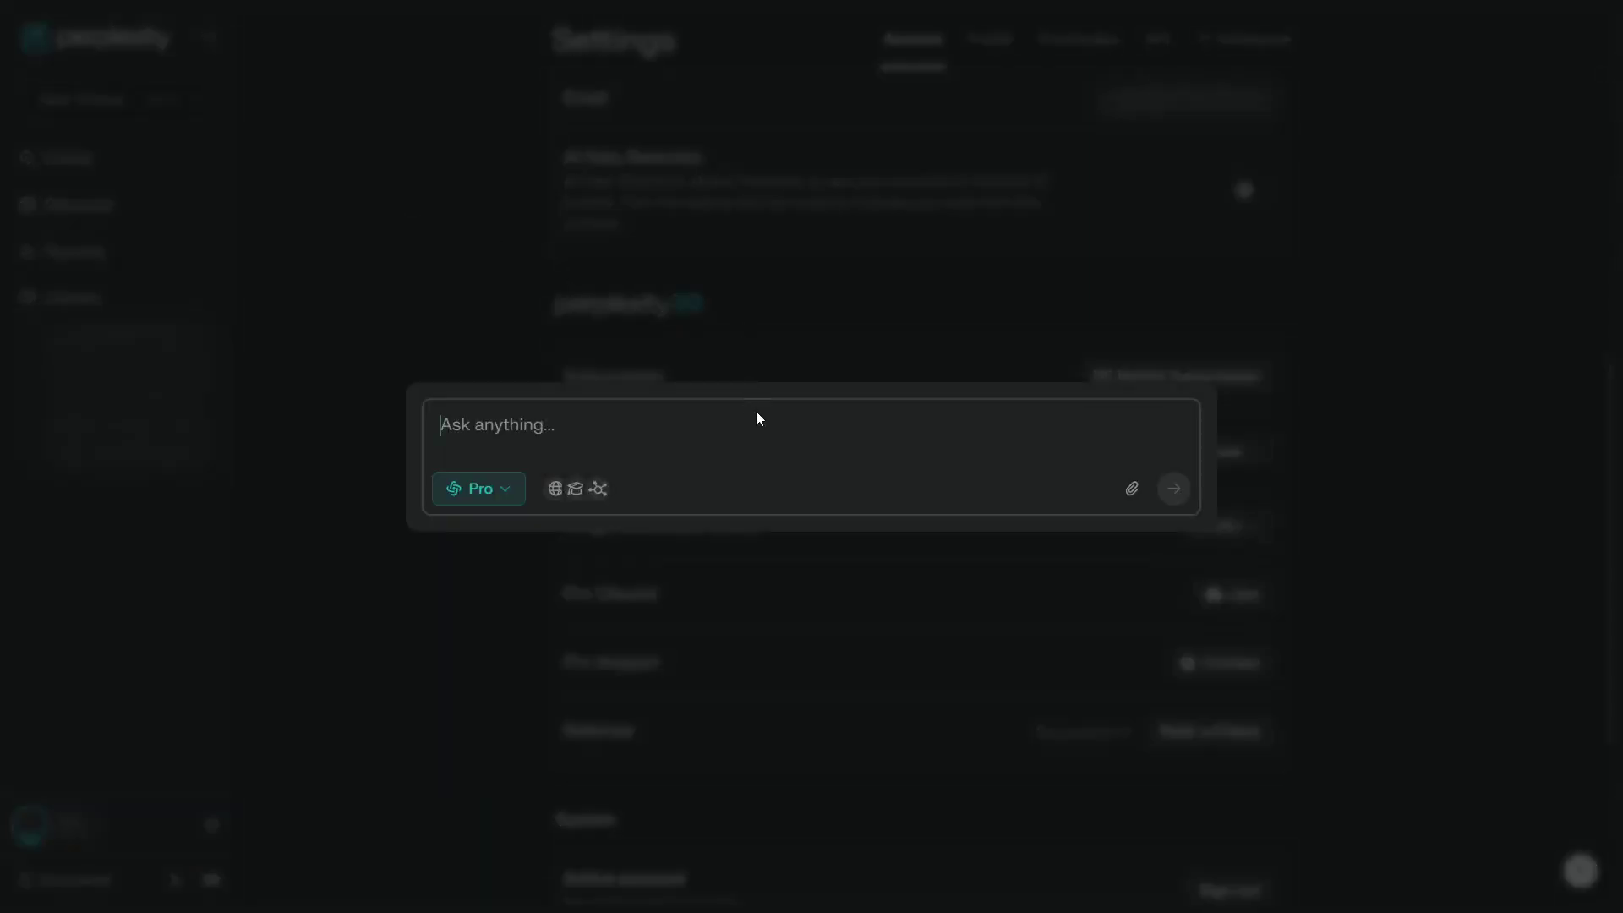
pyautogui.write('Samsung ew')
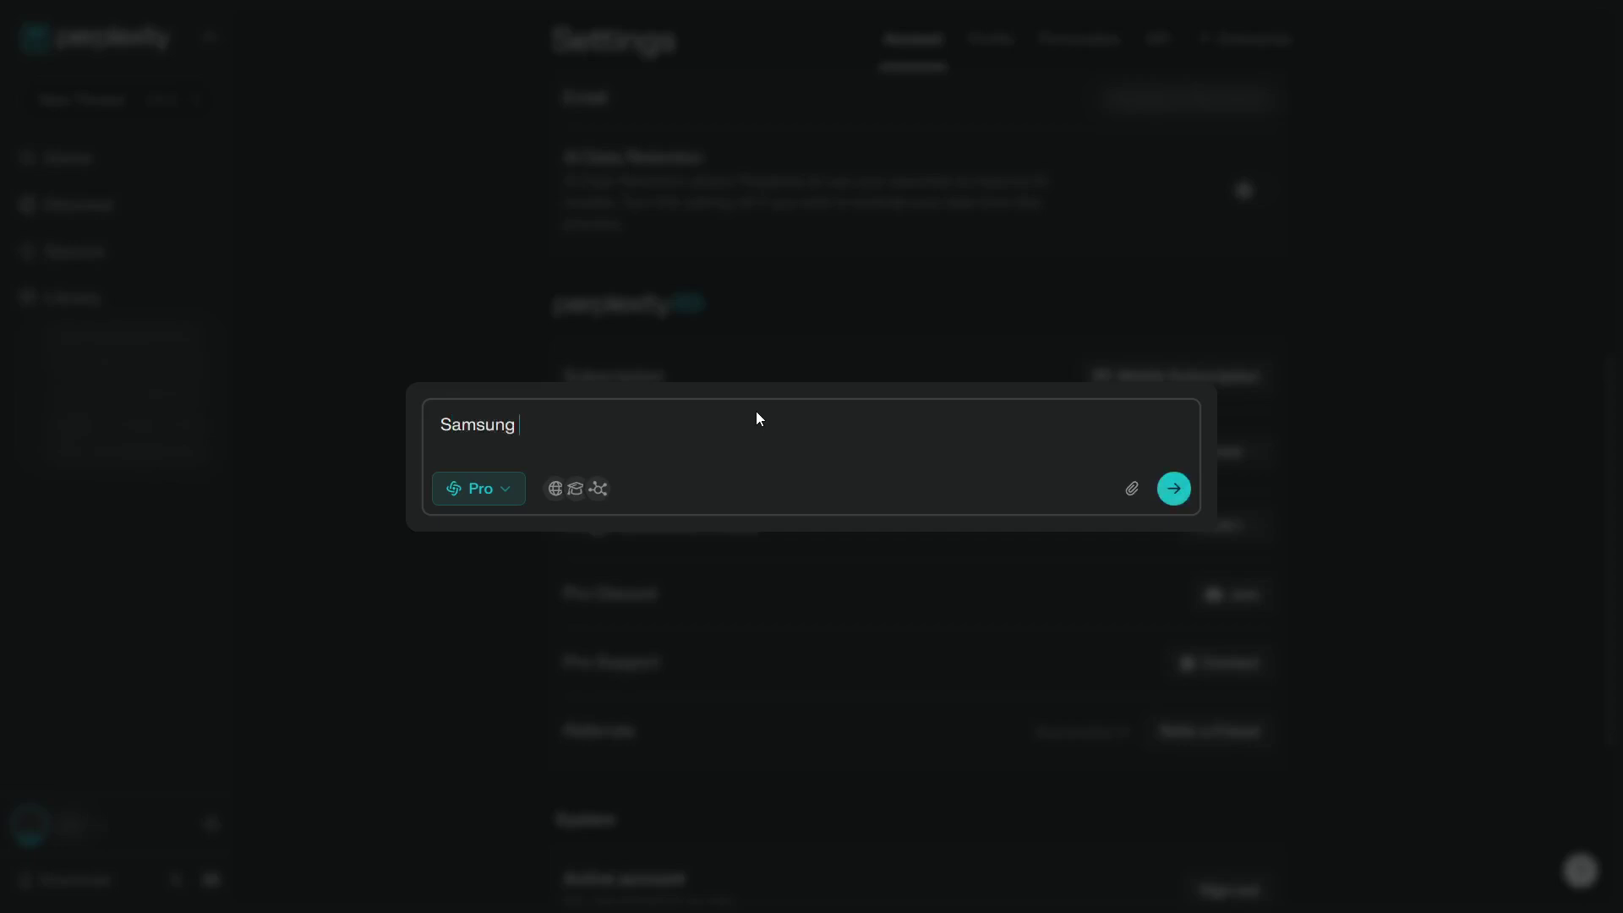
pyautogui.press('BackSpace')
pyautogui.press('BackSpace')
pyautogui.write('new phones')
pyautogui.press('Return')
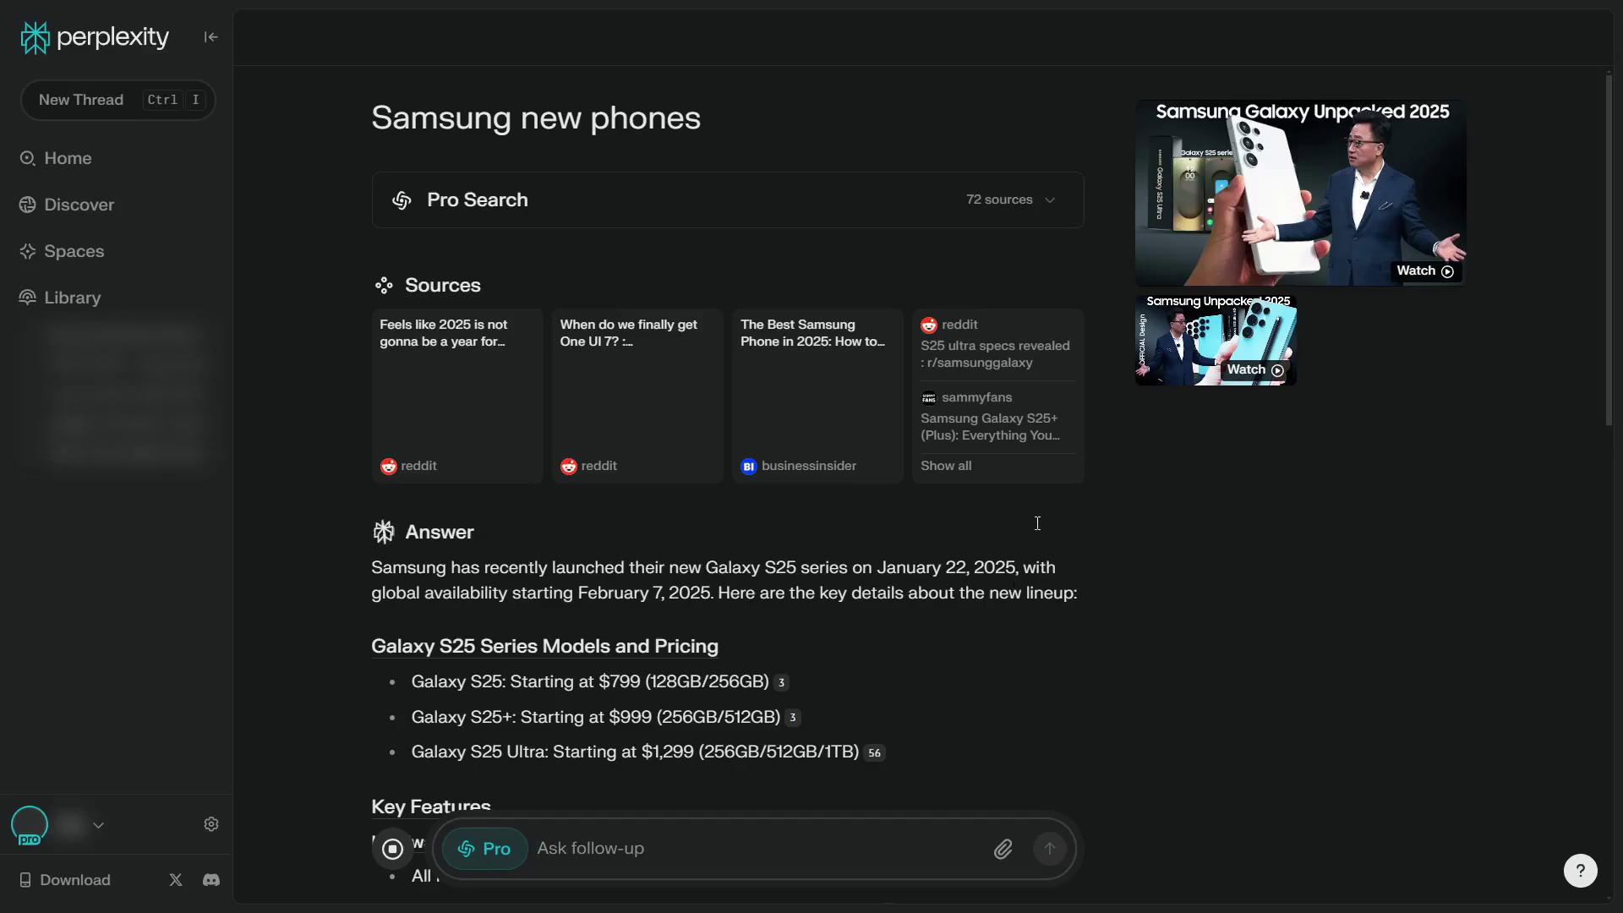
# Step: Scroll through the Galaxy S25 answer, then return to the Perplexity home page via the logo
pyautogui.scroll(-3, 1067, 531)
pyautogui.scroll(-10, 1066, 525)
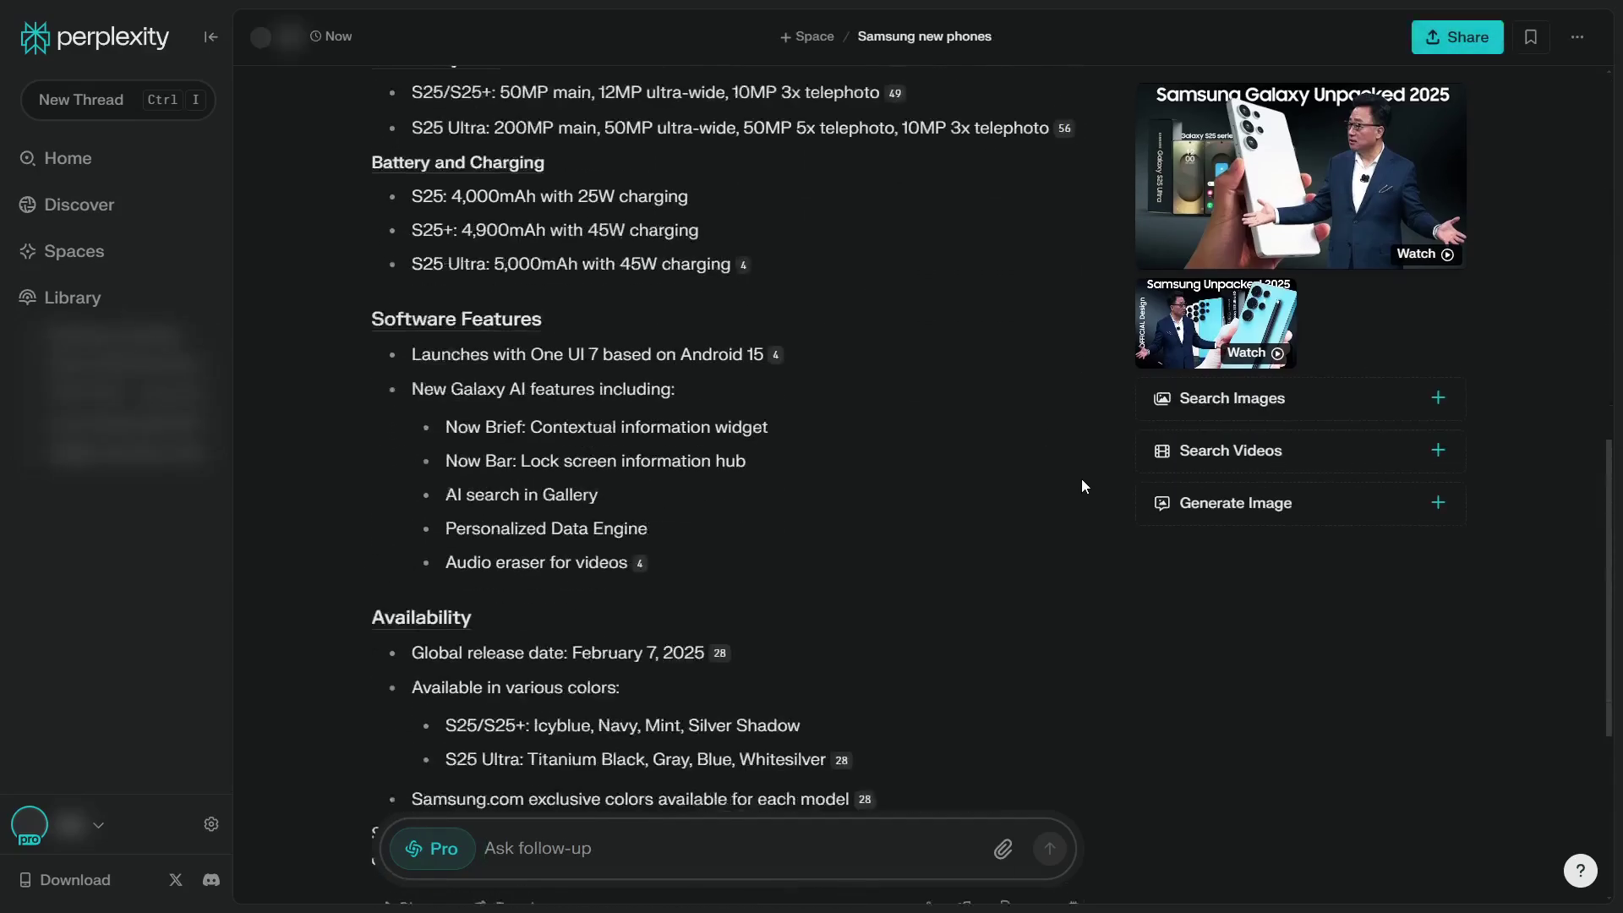
pyautogui.scroll(-1, 1082, 478)
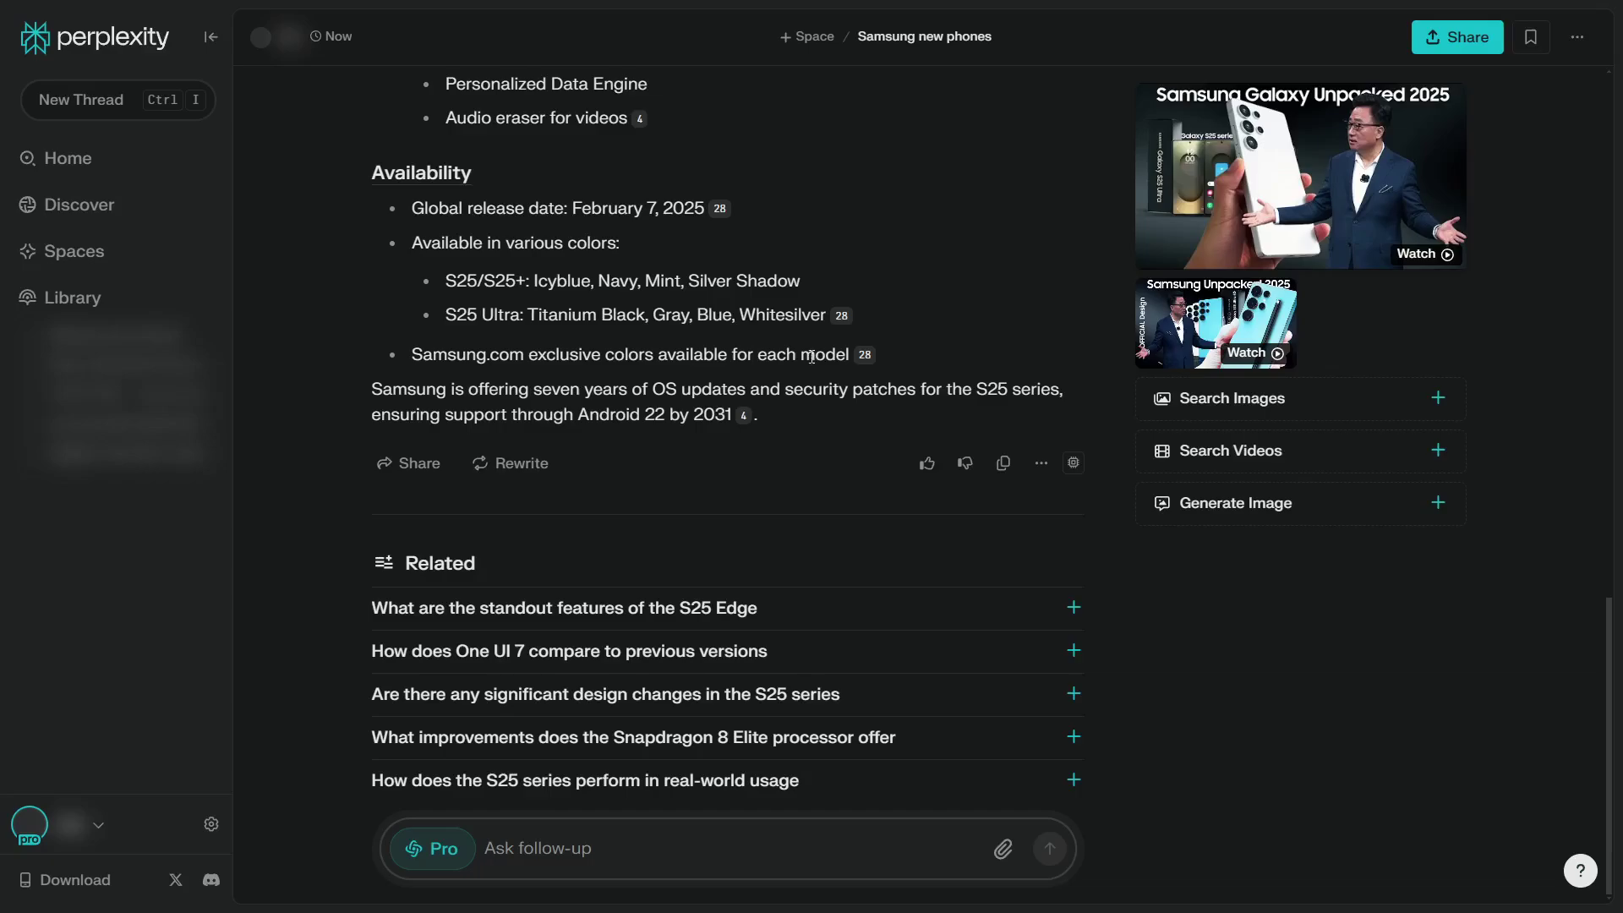
pyautogui.scroll(10, 813, 365)
pyautogui.scroll(5, 827, 378)
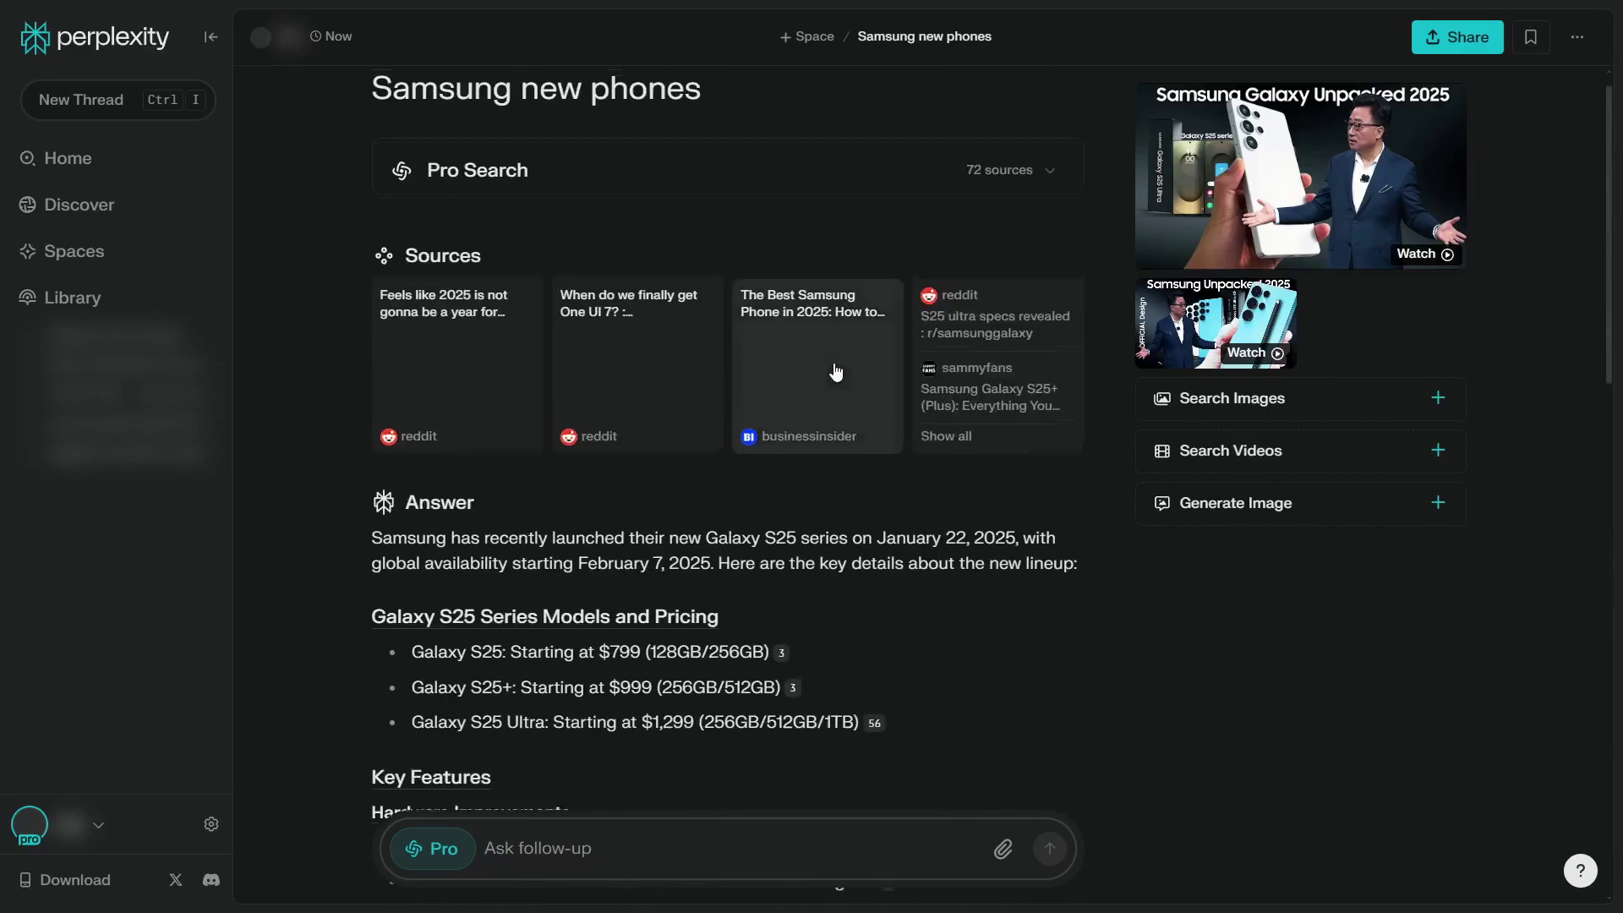
pyautogui.scroll(-12, 824, 384)
pyautogui.scroll(-5, 820, 387)
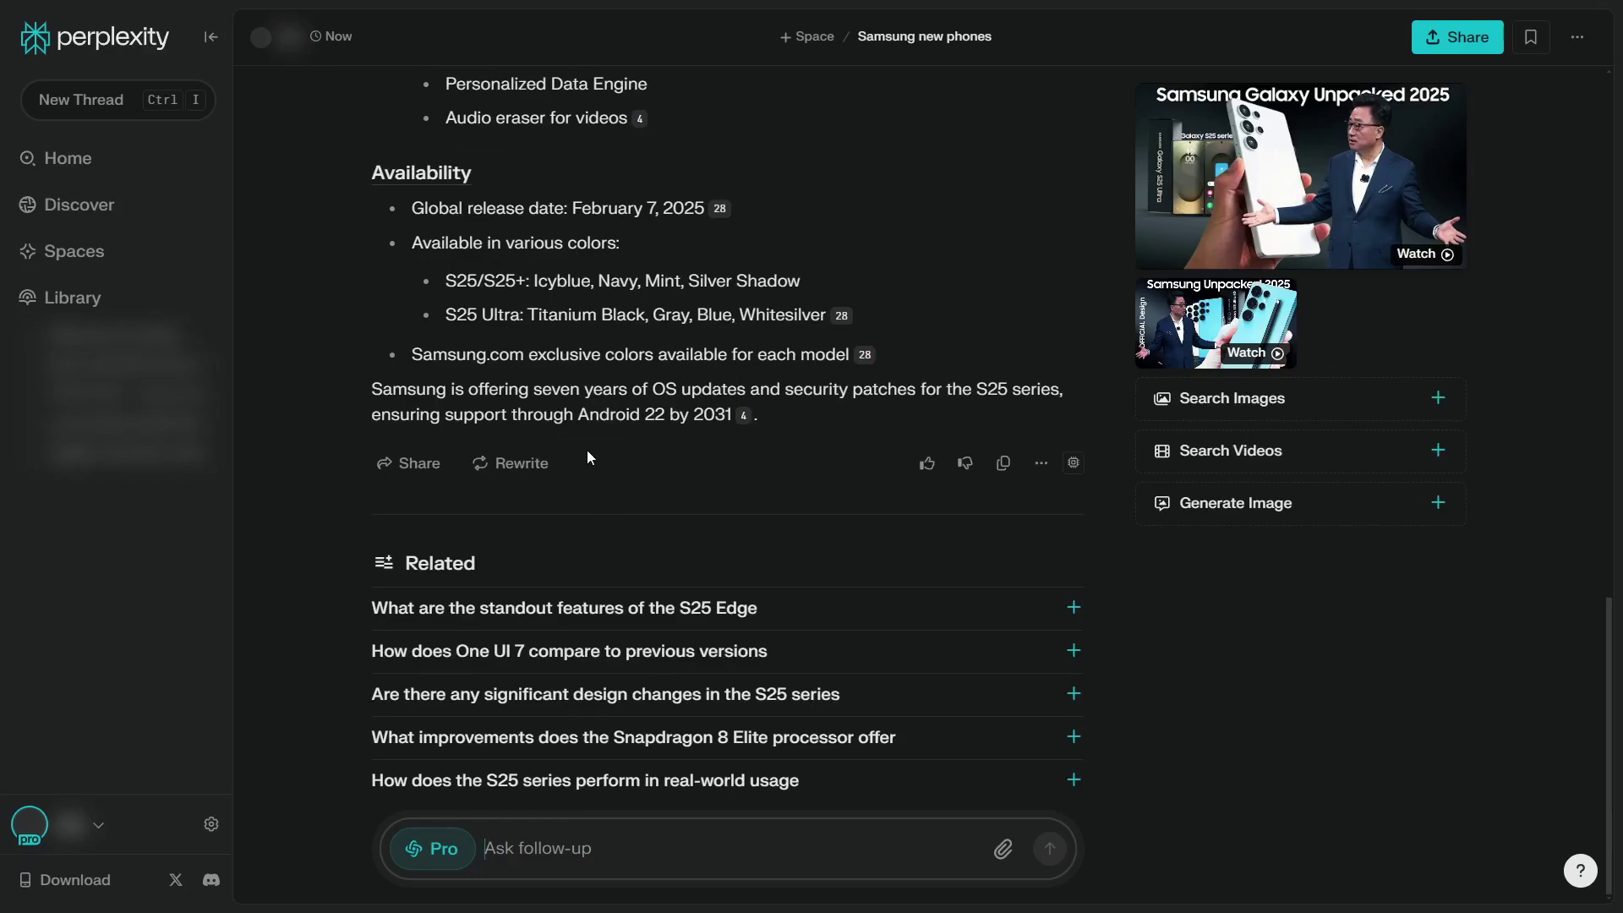
pyautogui.click(104, 46)
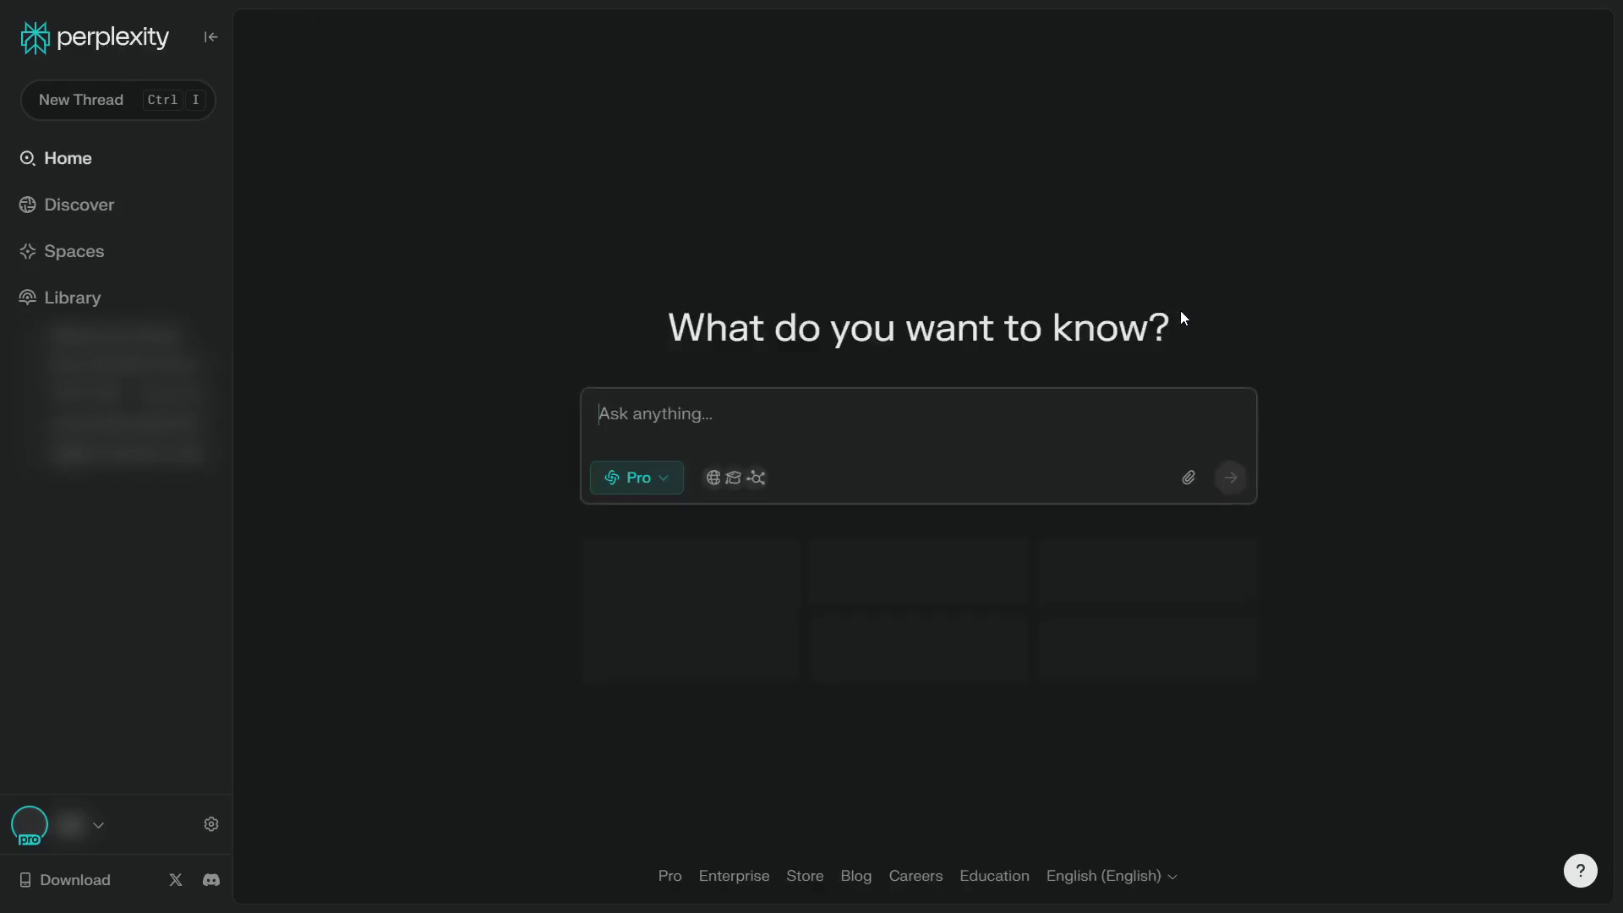